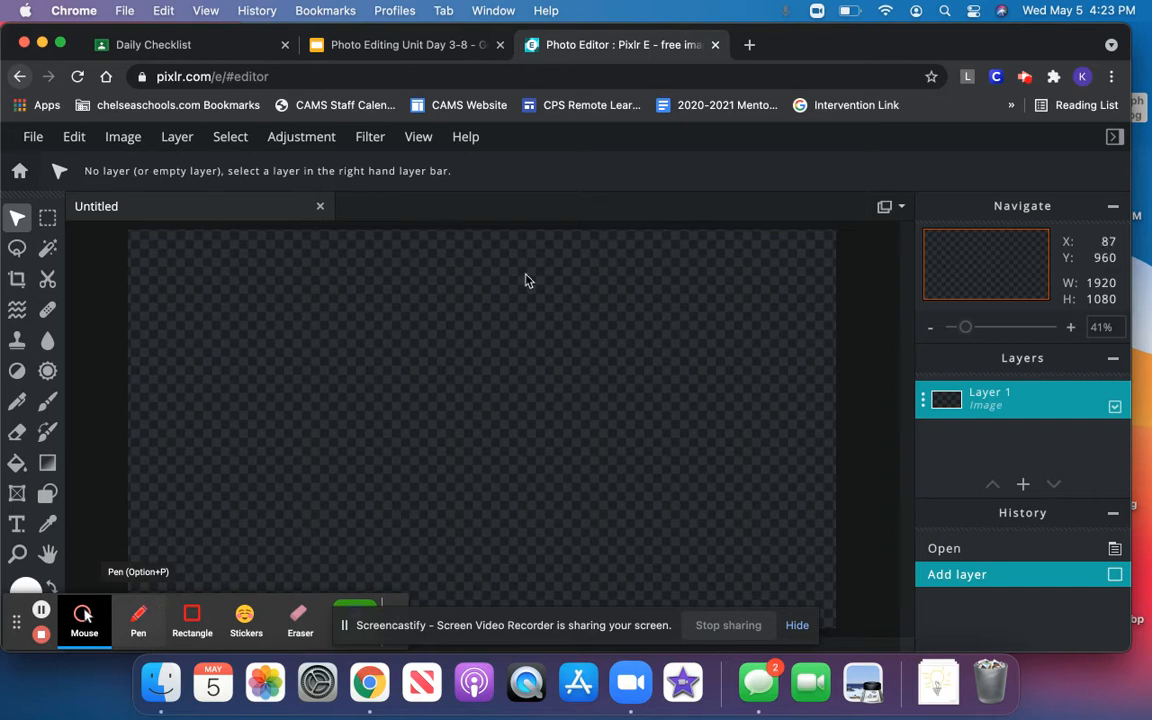
Step: Search the web for "landscape" in a new browser tab and show the image results
{"action": "left_click", "coordinate": [750, 45]}
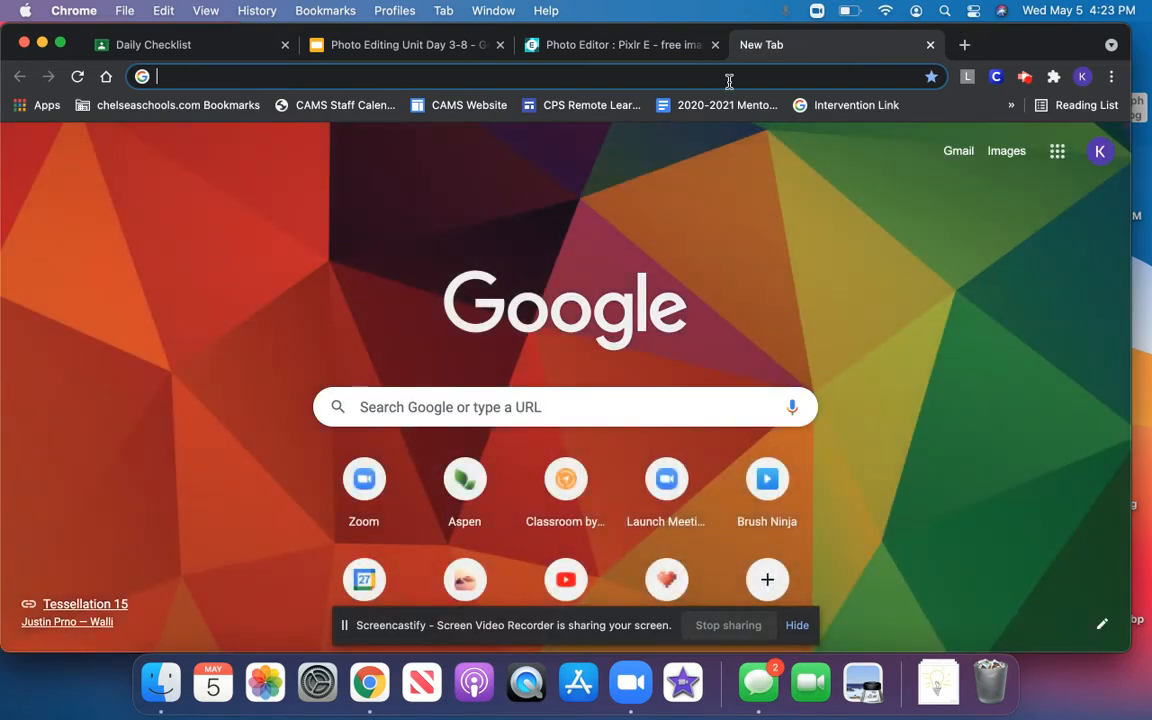
{"action": "type", "text": "landscape"}
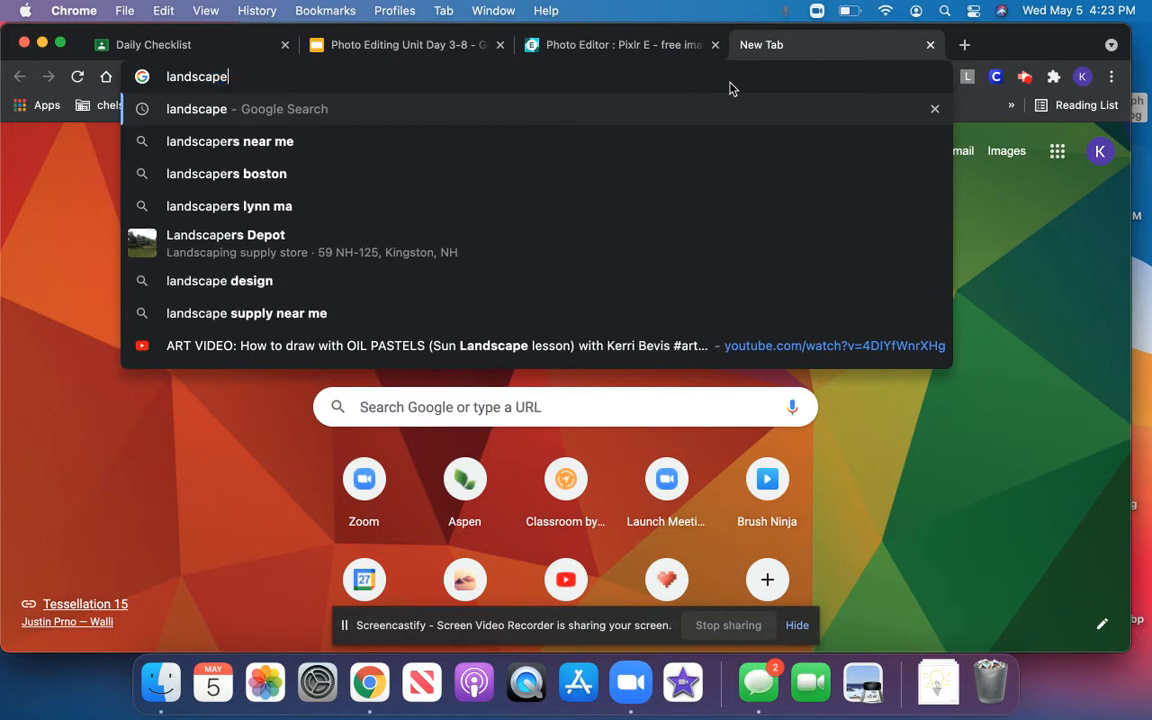
{"action": "key", "text": "Return"}
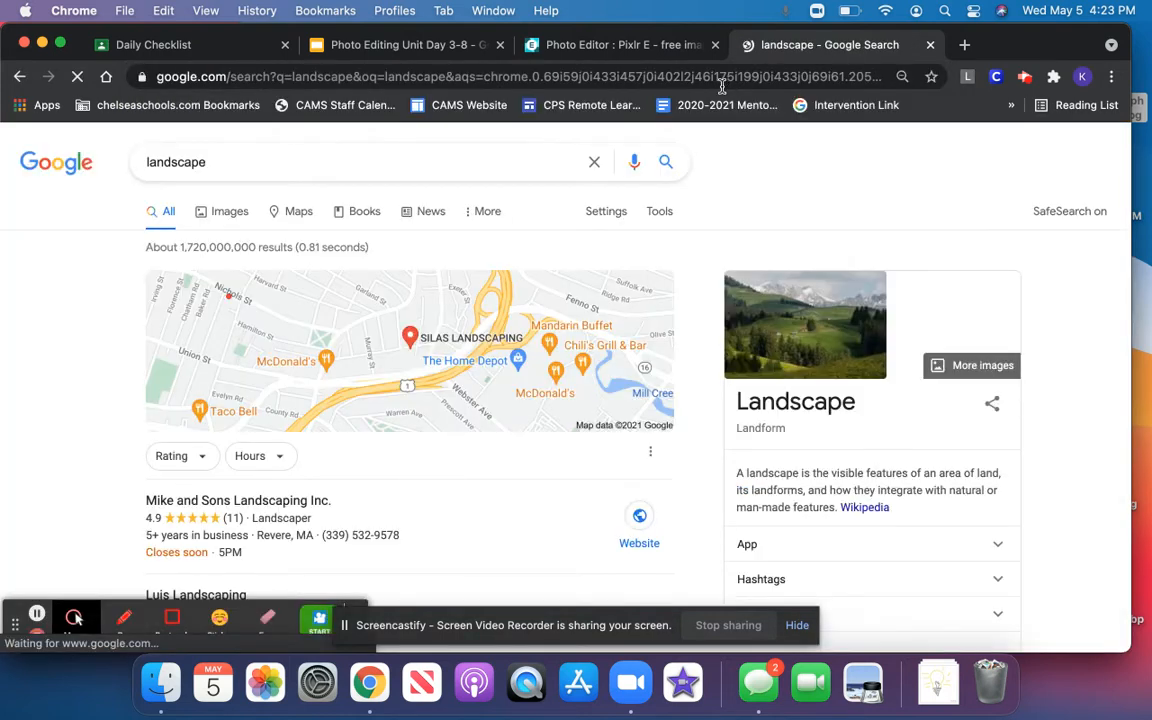
{"action": "left_click", "coordinate": [236, 216]}
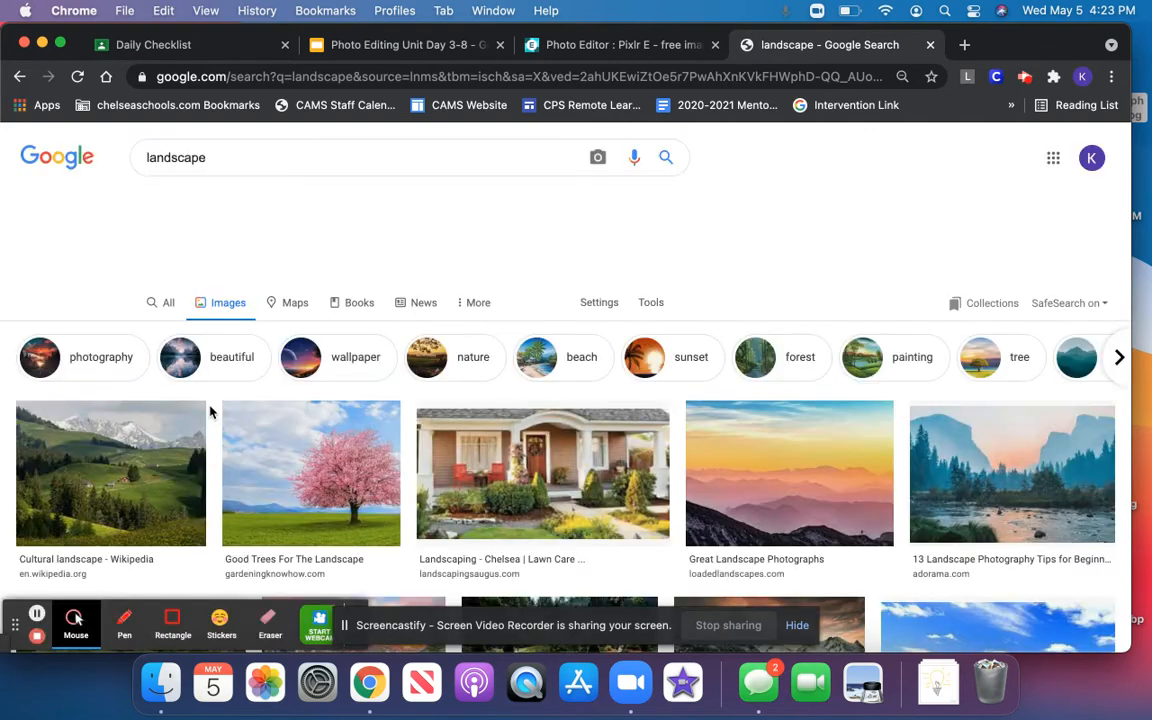
Step: Open the "Cultural landscape - Wikipedia" picture from the image results and copy the image
{"action": "scroll", "coordinate": [210, 410], "scroll_direction": "down", "scroll_amount": 2}
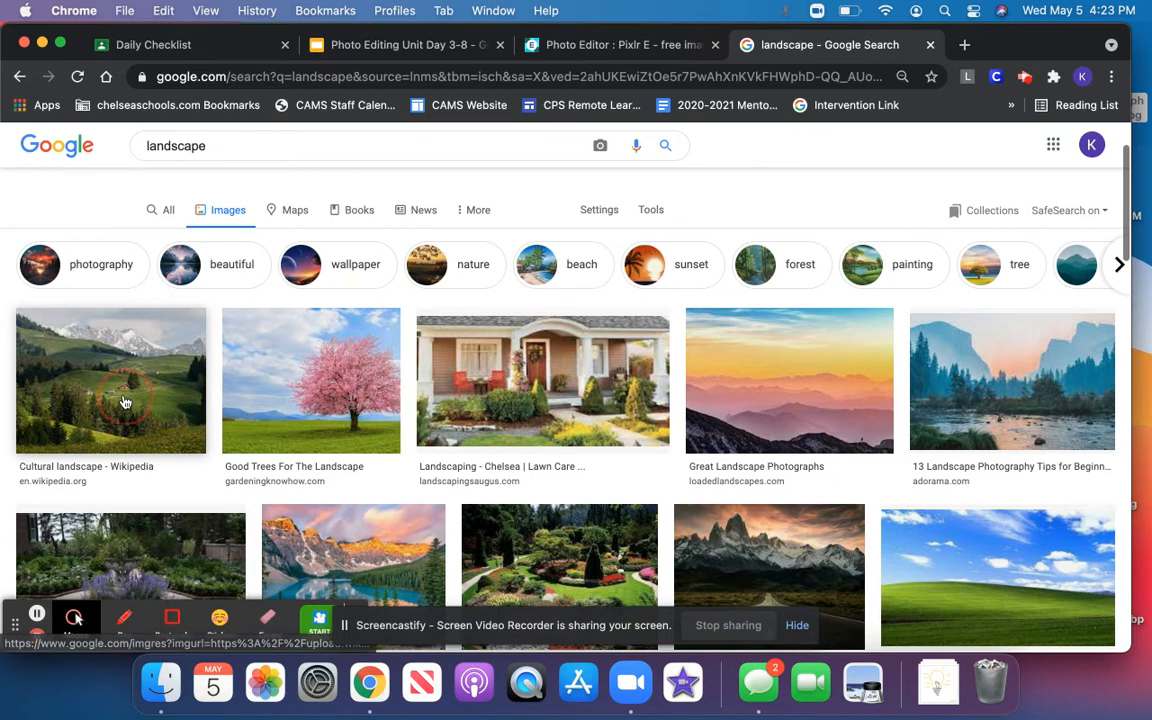
{"action": "left_click", "coordinate": [125, 403]}
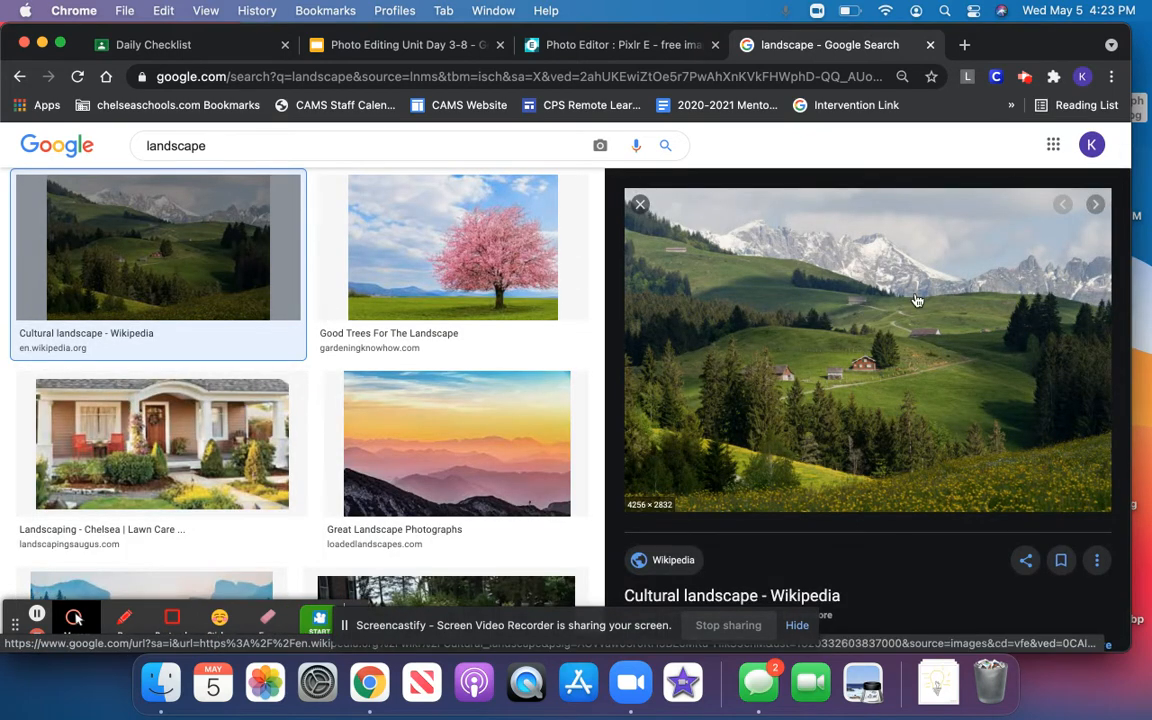
{"action": "right_click", "coordinate": [866, 339]}
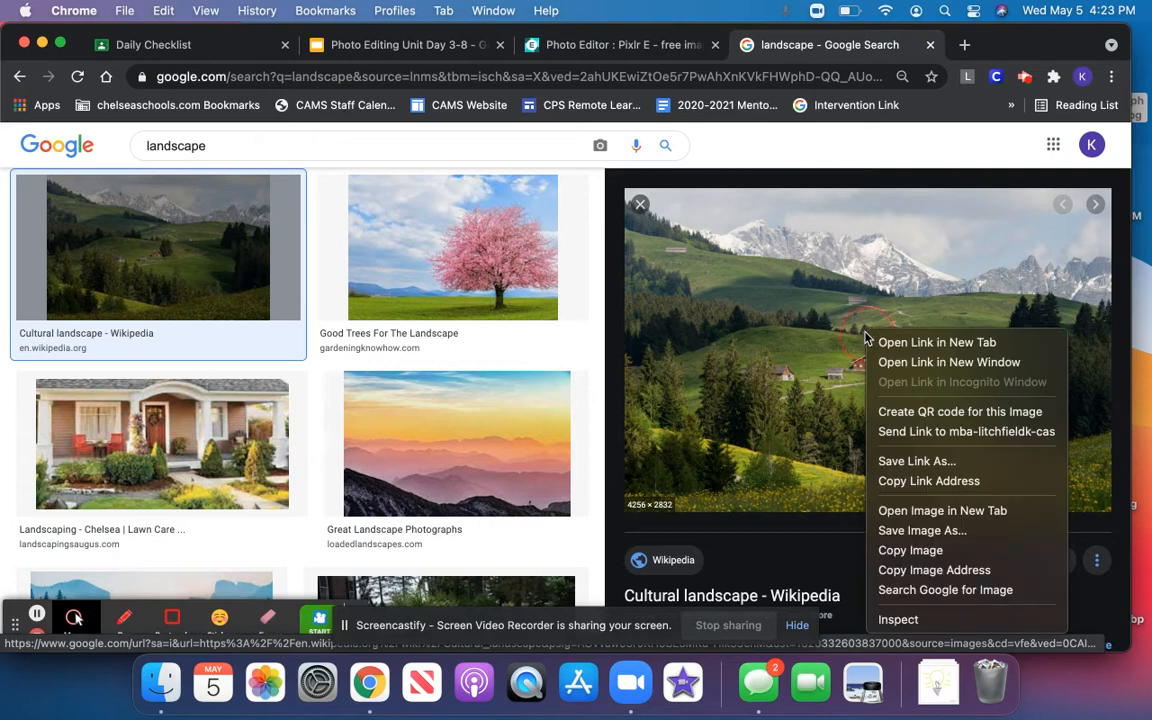
{"action": "left_click", "coordinate": [913, 550]}
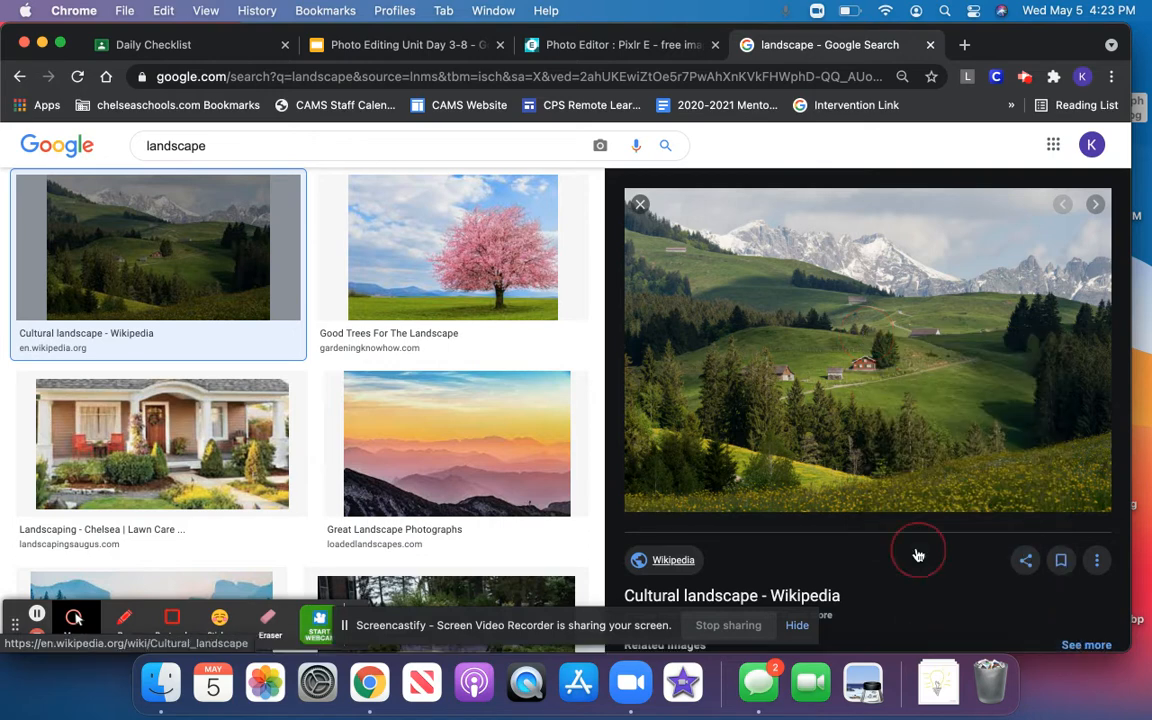
Step: Switch to the Pixlr E editor and paste the copied landscape image into the untitled document
{"action": "left_click", "coordinate": [638, 47]}
{"action": "key", "text": "super+v"}
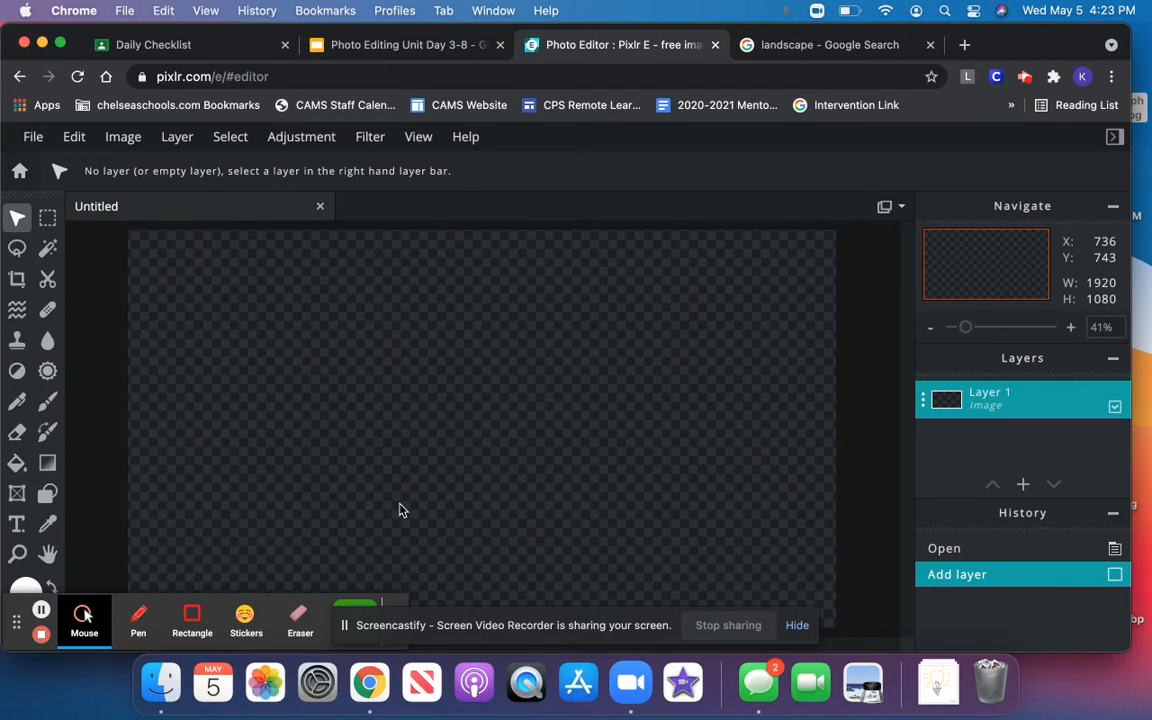
{"action": "left_click", "coordinate": [395, 494]}
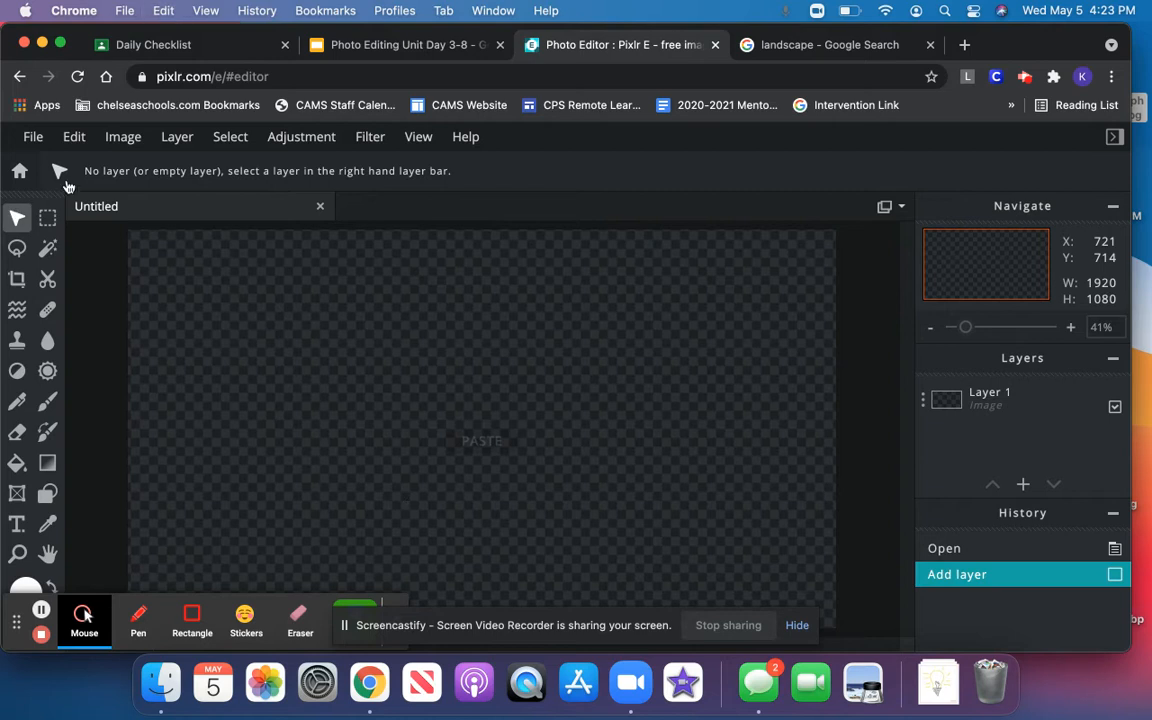
{"action": "left_click", "coordinate": [77, 137]}
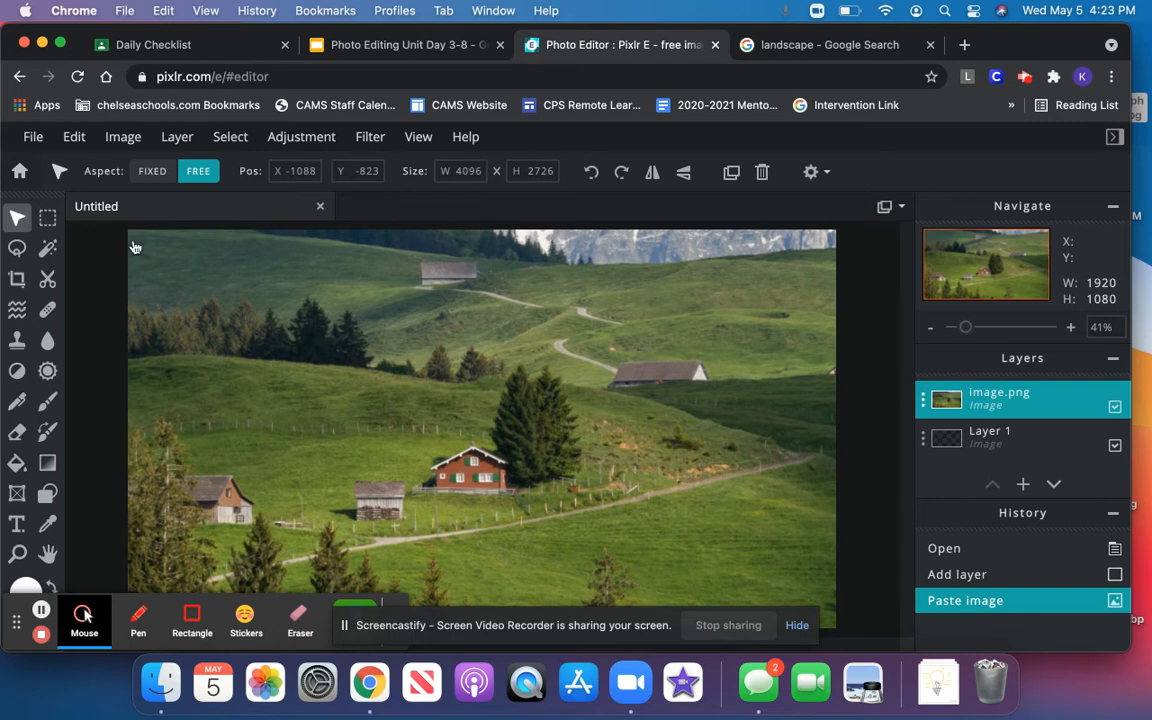
{"action": "key", "text": "super+v"}
{"action": "left_click_drag", "start_coordinate": [178, 285], "coordinate": [251, 375]}
{"action": "left_click_drag", "start_coordinate": [620, 342], "coordinate": [291, 434]}
{"action": "left_click_drag", "start_coordinate": [810, 323], "coordinate": [615, 493]}
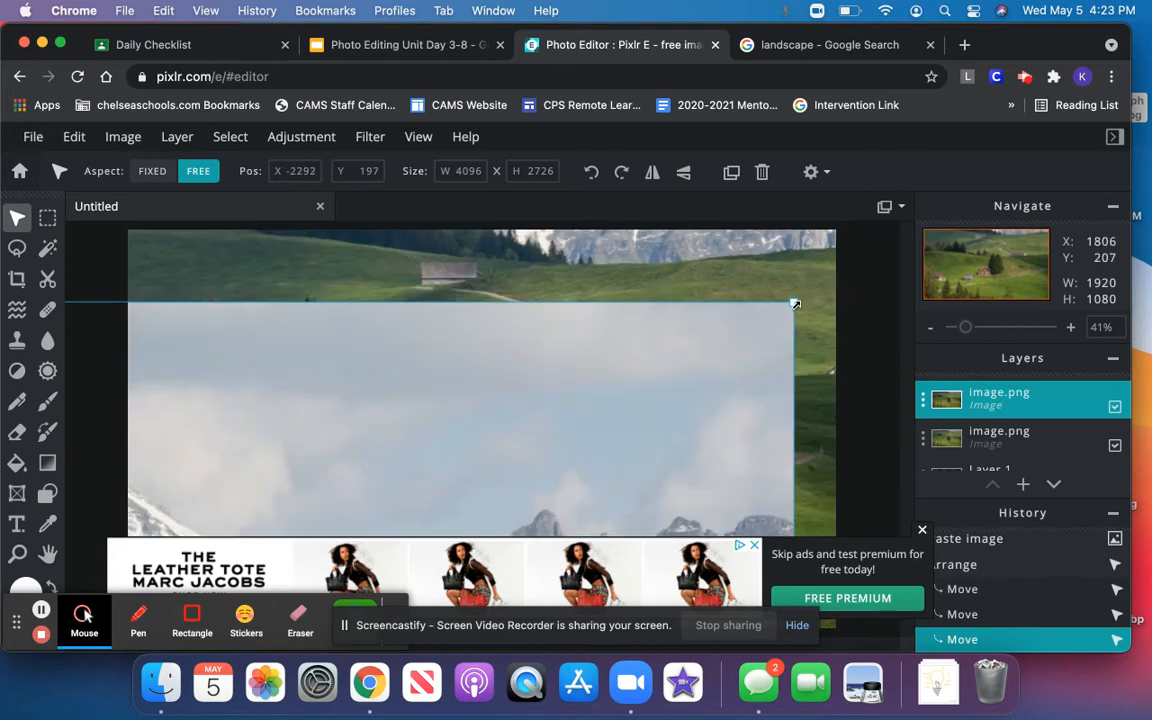
{"action": "key", "text": "Delete"}
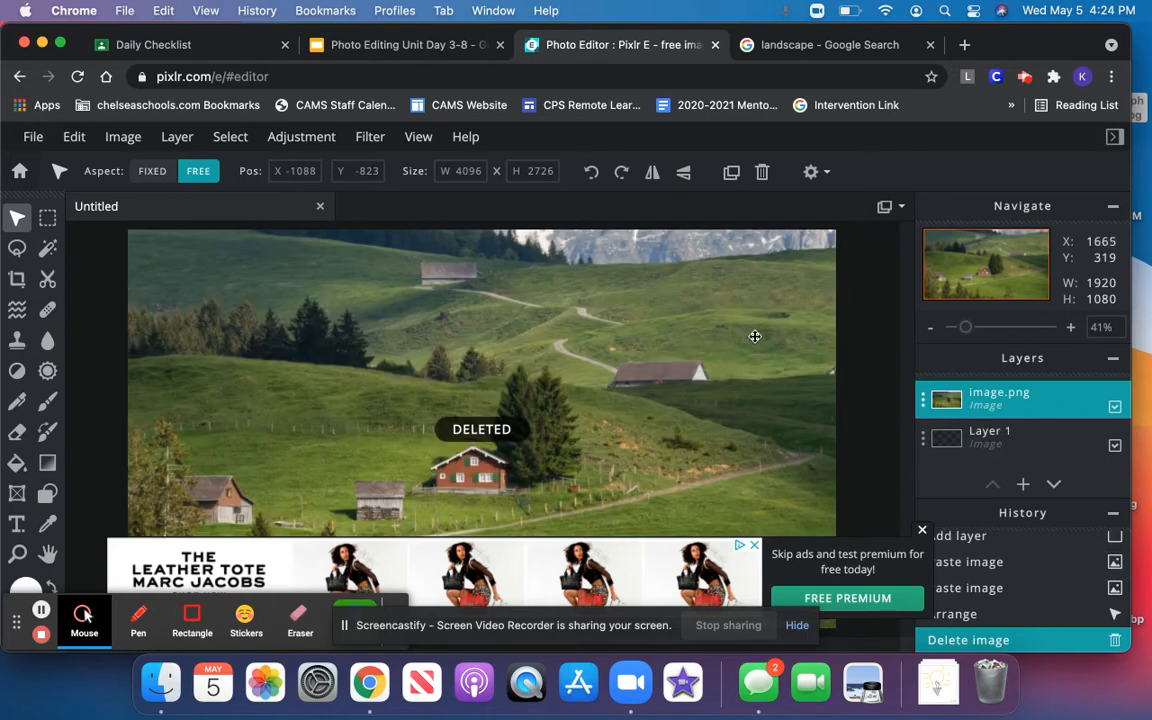
Step: Shrink the pasted landscape to about 1531 × 1631 px and align it with the canvas origin at X 0, Y 0
{"action": "left_click_drag", "start_coordinate": [784, 290], "coordinate": [606, 420]}
{"action": "left_click_drag", "start_coordinate": [766, 327], "coordinate": [478, 473]}
{"action": "left_click_drag", "start_coordinate": [612, 388], "coordinate": [610, 500]}
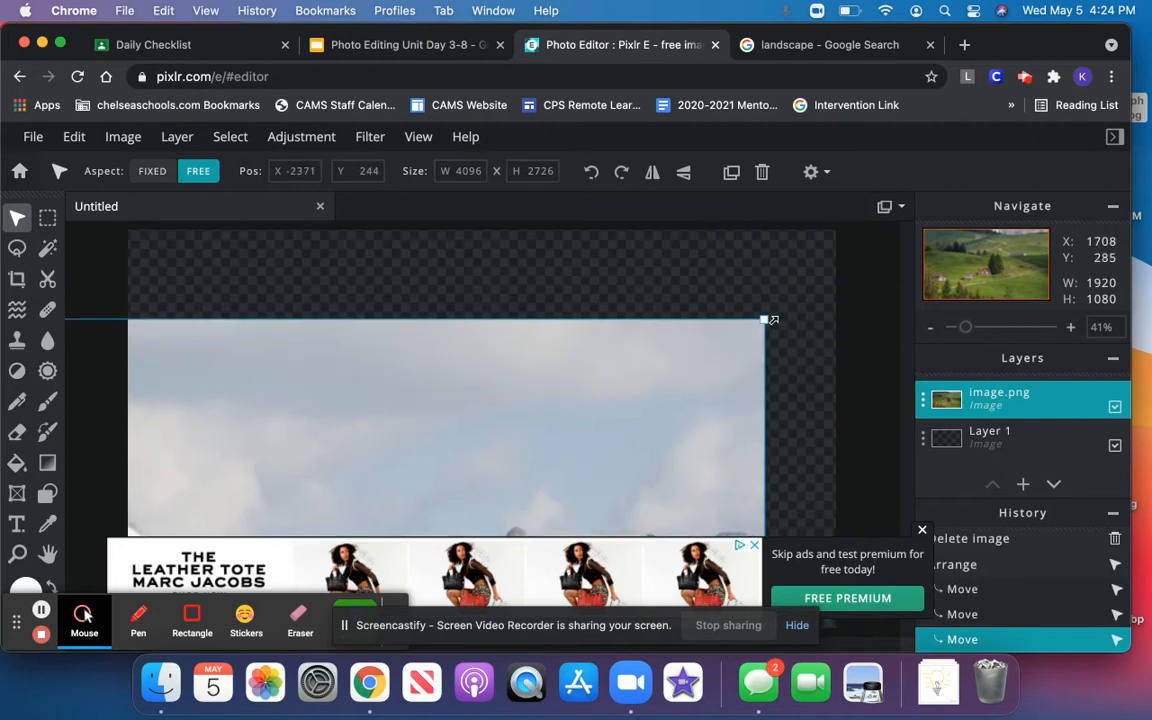
{"action": "left_click_drag", "start_coordinate": [762, 320], "coordinate": [765, 277]}
{"action": "left_click_drag", "start_coordinate": [823, 236], "coordinate": [669, 299]}
{"action": "left_click_drag", "start_coordinate": [534, 393], "coordinate": [553, 327]}
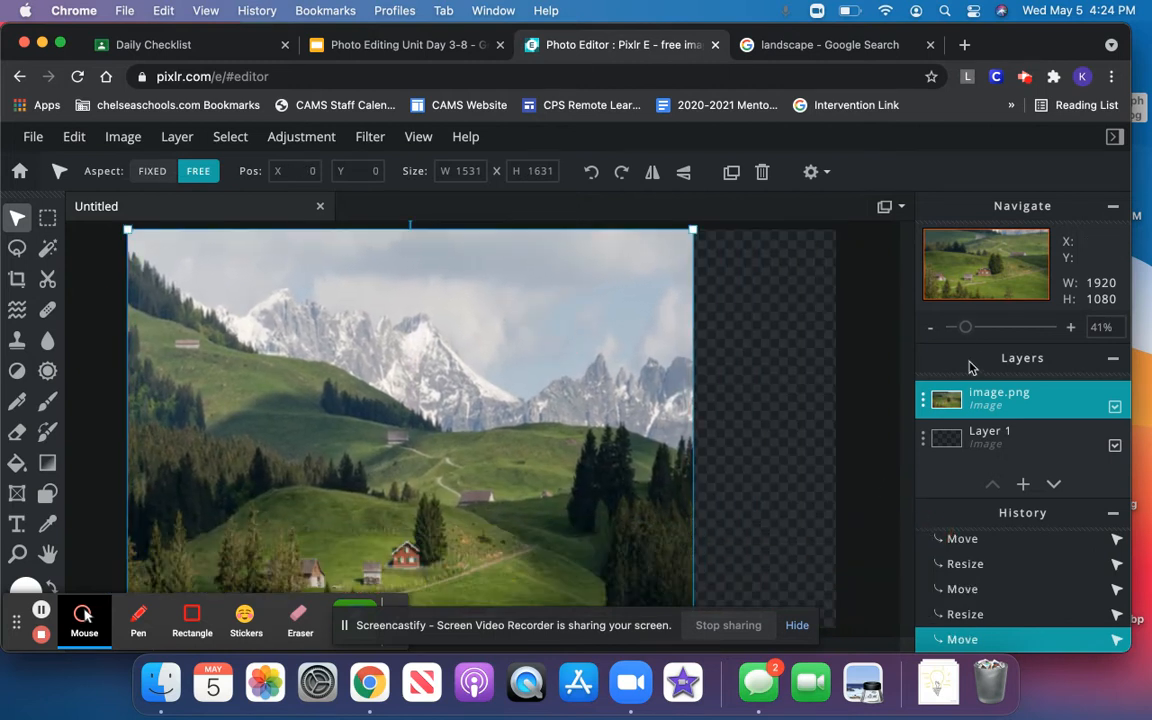
Step: Shift the landscape to about X -26, Y -144 and widen it to about 2011 × 1641 px to cover the whole canvas
{"action": "left_click_drag", "start_coordinate": [966, 331], "coordinate": [963, 330]}
{"action": "left_click", "coordinate": [627, 356]}
{"action": "left_click_drag", "start_coordinate": [541, 396], "coordinate": [530, 339]}
{"action": "scroll", "coordinate": [712, 465], "scroll_direction": "down", "scroll_amount": 5}
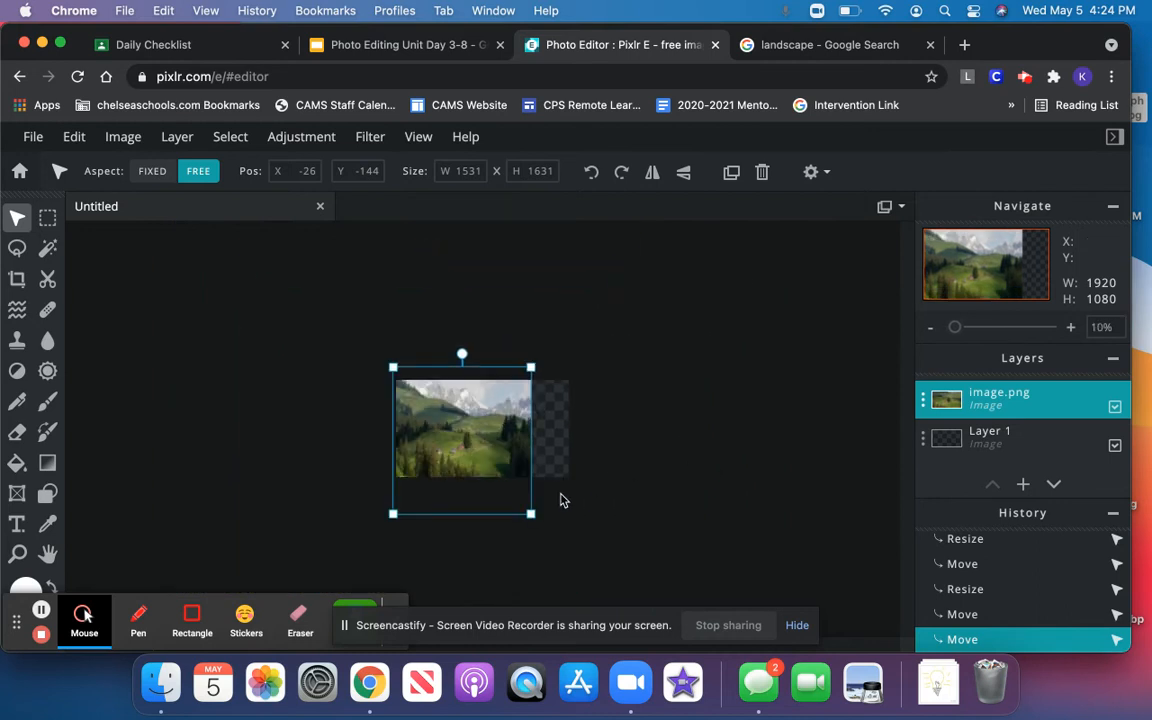
{"action": "left_click_drag", "start_coordinate": [534, 514], "coordinate": [576, 514]}
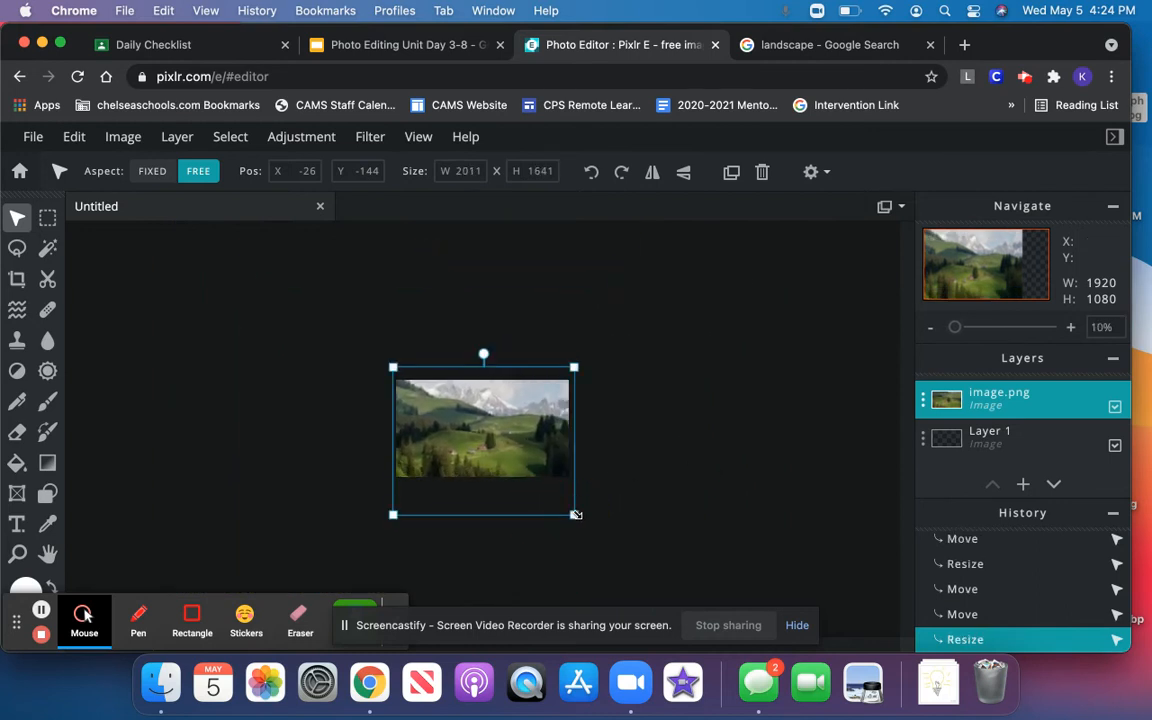
{"action": "left_click_drag", "start_coordinate": [949, 333], "coordinate": [965, 330]}
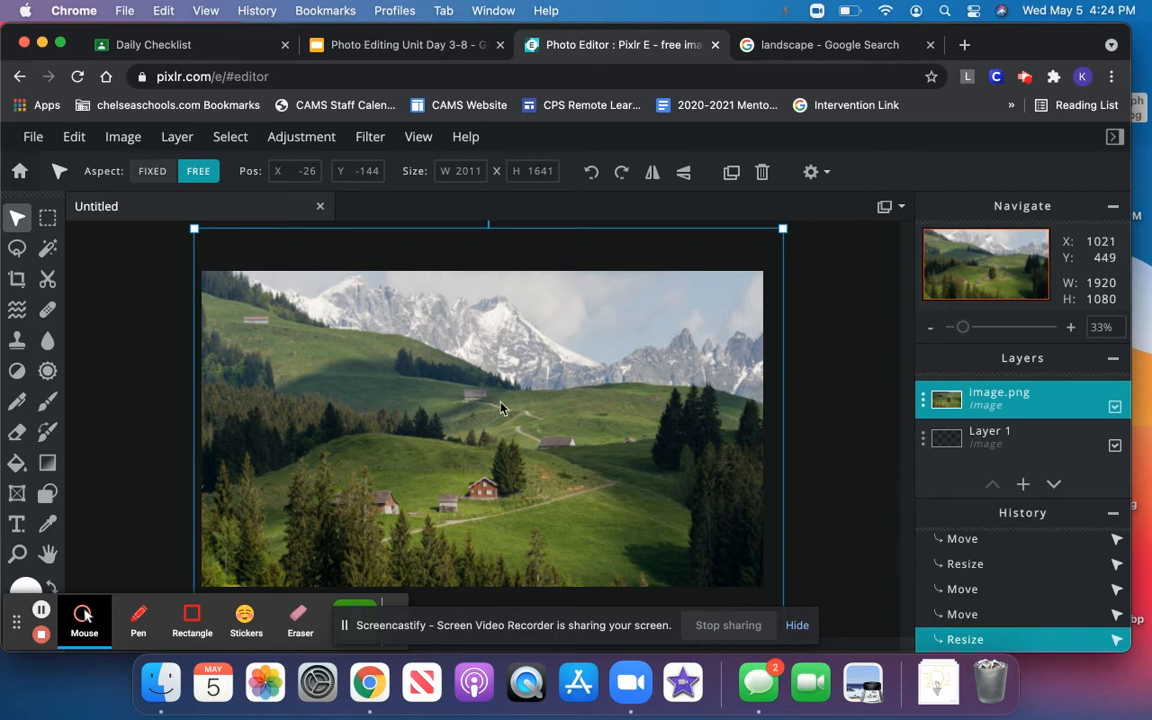
Step: Open the Hue & saturation adjustment for the landscape layer
{"action": "left_click", "coordinate": [296, 140]}
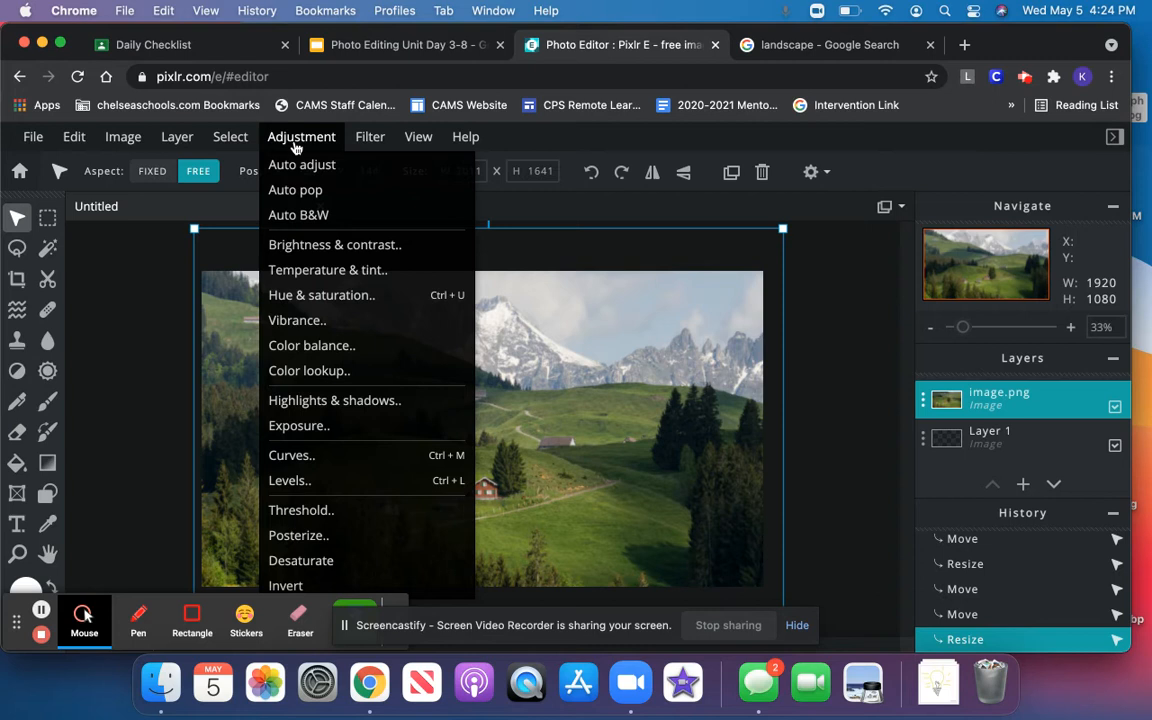
{"action": "left_click", "coordinate": [318, 296]}
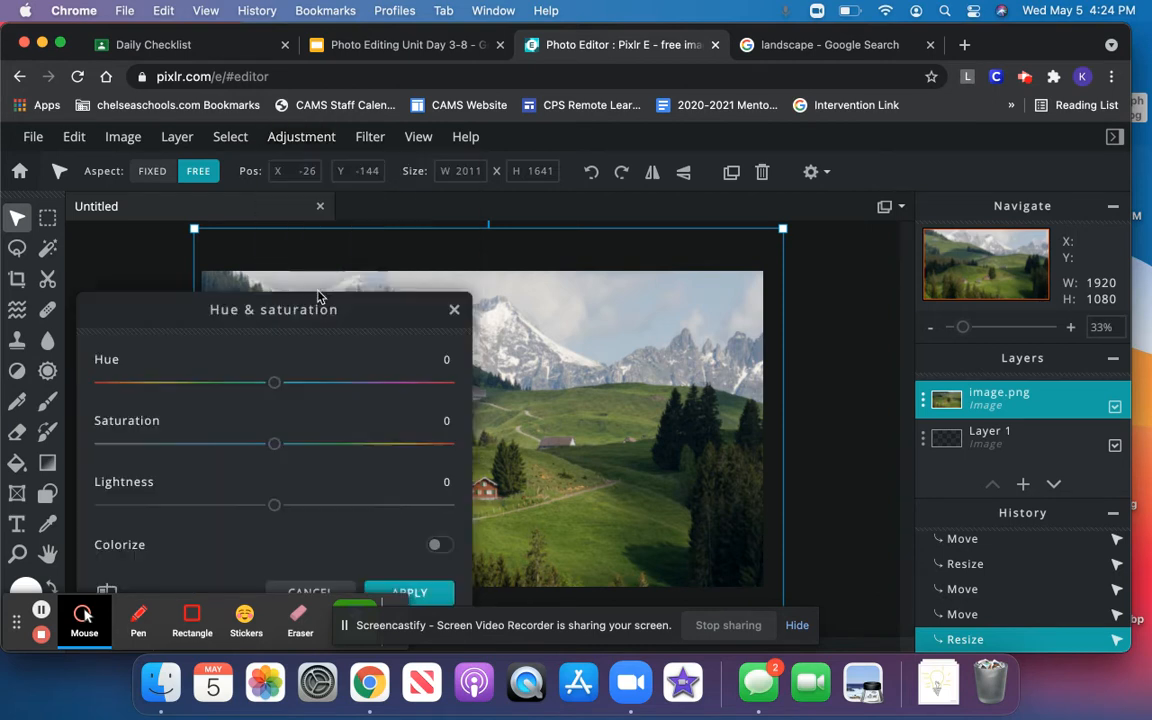
Step: Try a hue of 45 and a saturation of -20 on the landscape, and test the Colorize option on and off
{"action": "left_click_drag", "start_coordinate": [275, 447], "coordinate": [519, 432]}
{"action": "left_click_drag", "start_coordinate": [448, 442], "coordinate": [239, 442]}
{"action": "left_click_drag", "start_coordinate": [318, 312], "coordinate": [405, 238]}
{"action": "left_click_drag", "start_coordinate": [359, 305], "coordinate": [402, 307]}
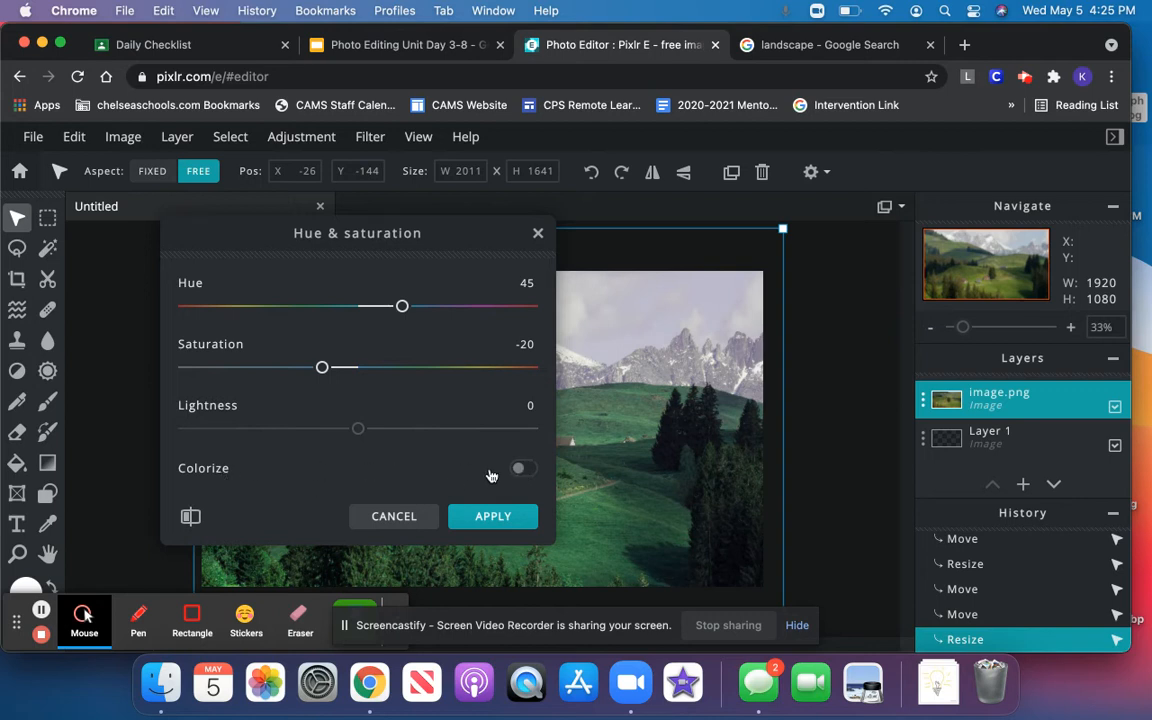
{"action": "left_click", "coordinate": [522, 469]}
{"action": "left_click", "coordinate": [522, 469]}
{"action": "left_click", "coordinate": [522, 469]}
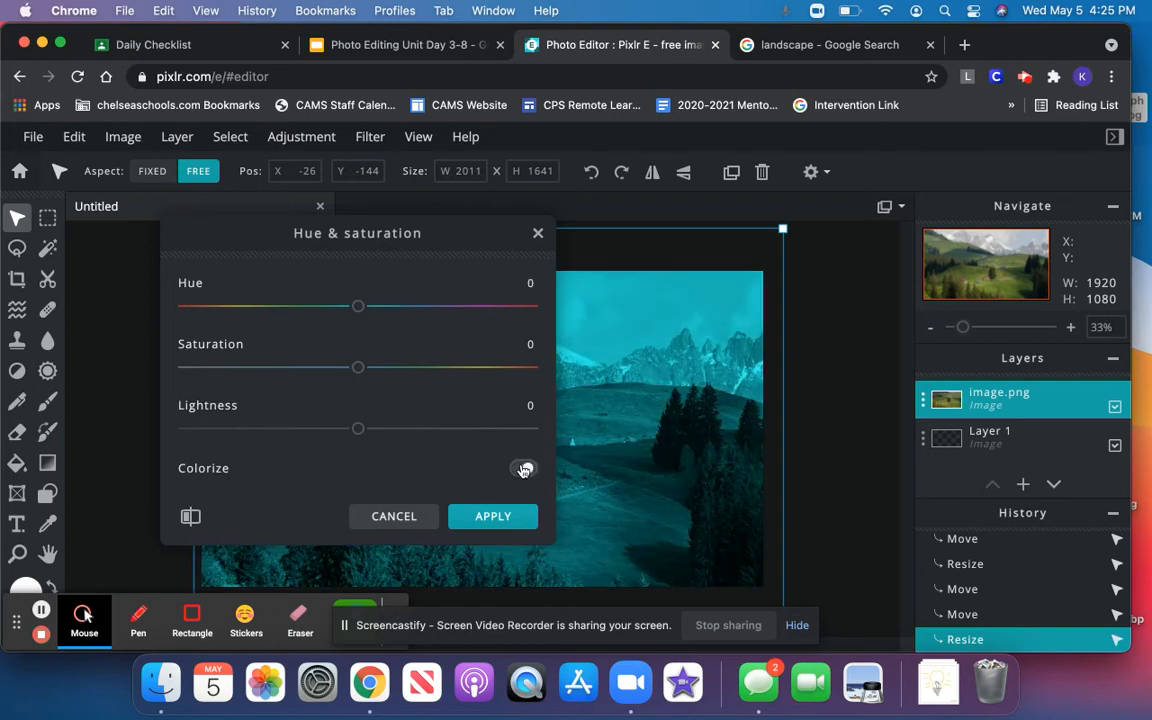
{"action": "left_click", "coordinate": [522, 469]}
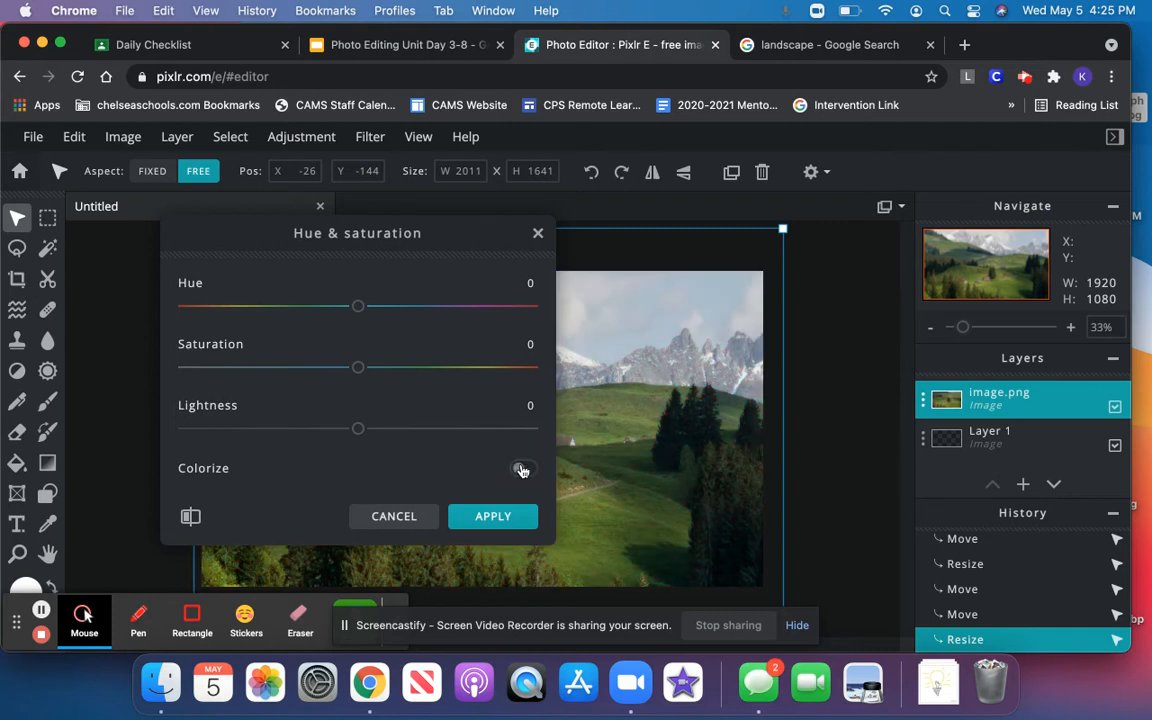
Step: Colorize the landscape dark blue with hue 27, saturation -9 and lightness -9, and apply the adjustment
{"action": "left_click", "coordinate": [522, 469]}
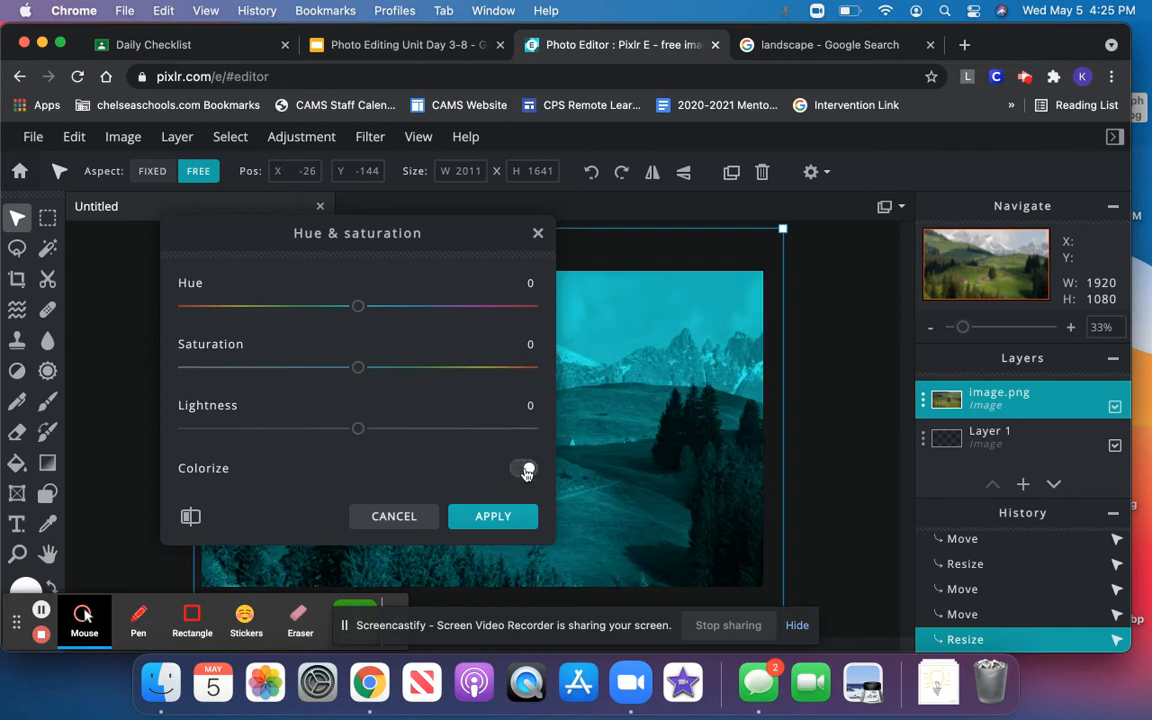
{"action": "left_click_drag", "start_coordinate": [359, 305], "coordinate": [384, 307]}
{"action": "left_click_drag", "start_coordinate": [358, 367], "coordinate": [345, 368]}
{"action": "left_click_drag", "start_coordinate": [358, 428], "coordinate": [342, 430]}
{"action": "left_click_drag", "start_coordinate": [346, 367], "coordinate": [342, 367]}
{"action": "left_click_drag", "start_coordinate": [386, 311], "coordinate": [385, 311]}
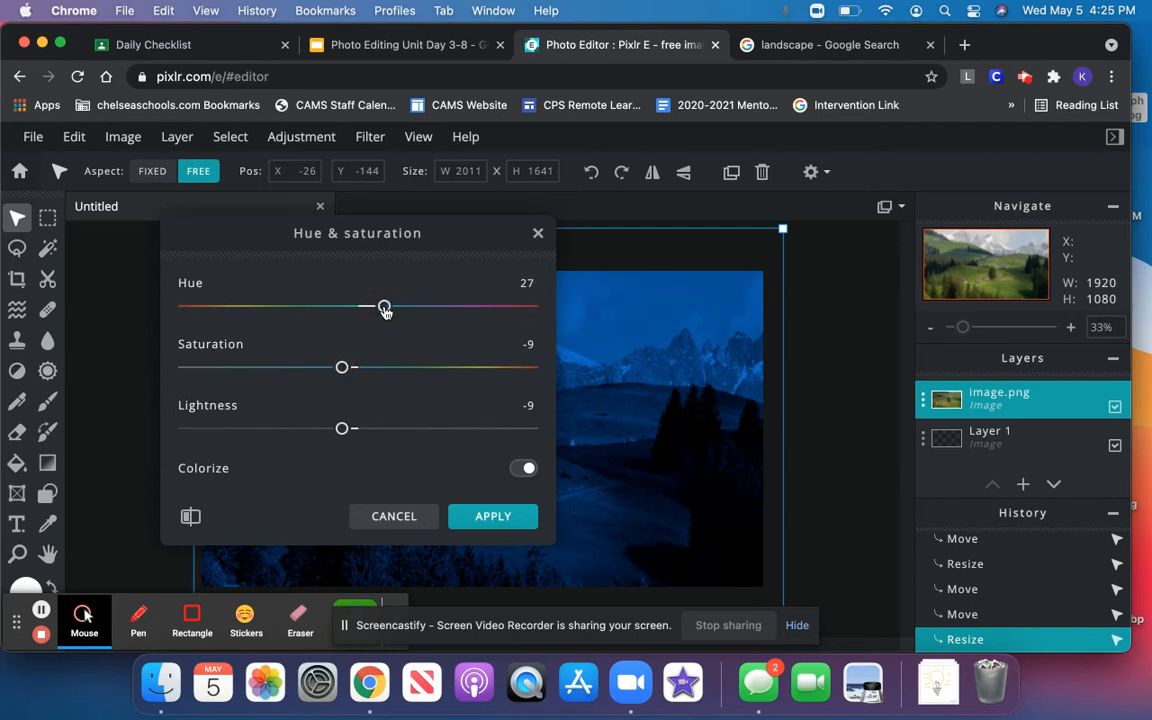
{"action": "left_click", "coordinate": [480, 524]}
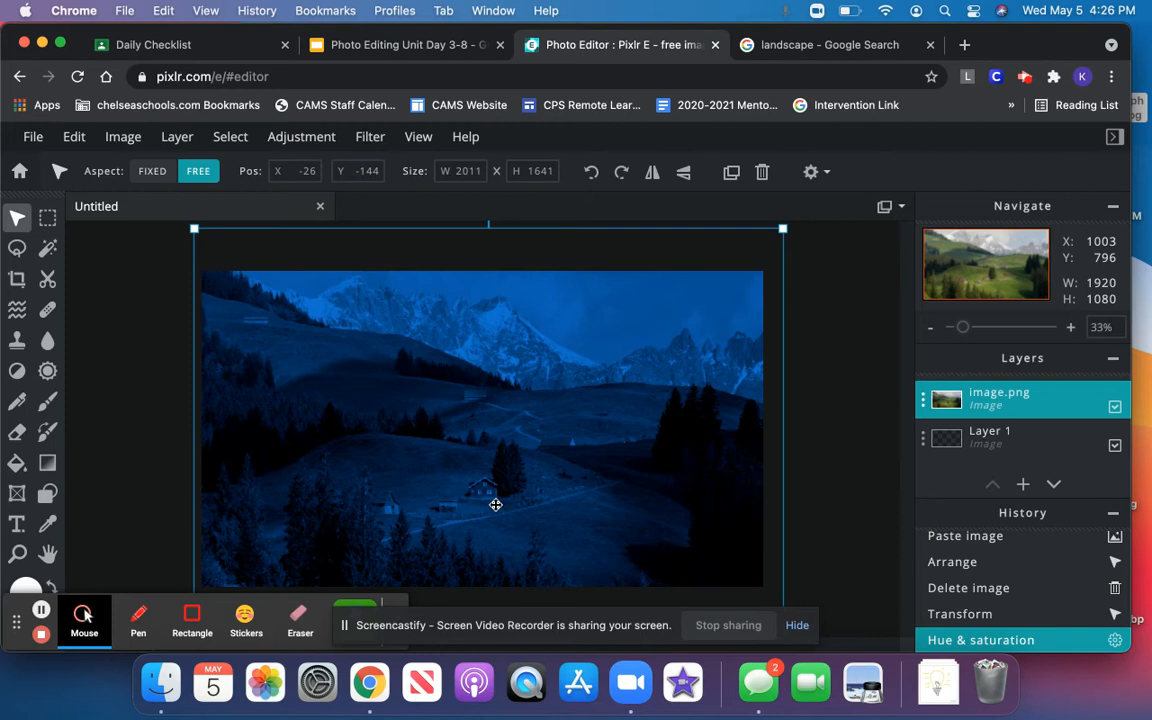
Step: Apply a Brightness & contrast adjustment that darkens the blue landscape and slightly raises its contrast
{"action": "left_click", "coordinate": [322, 145]}
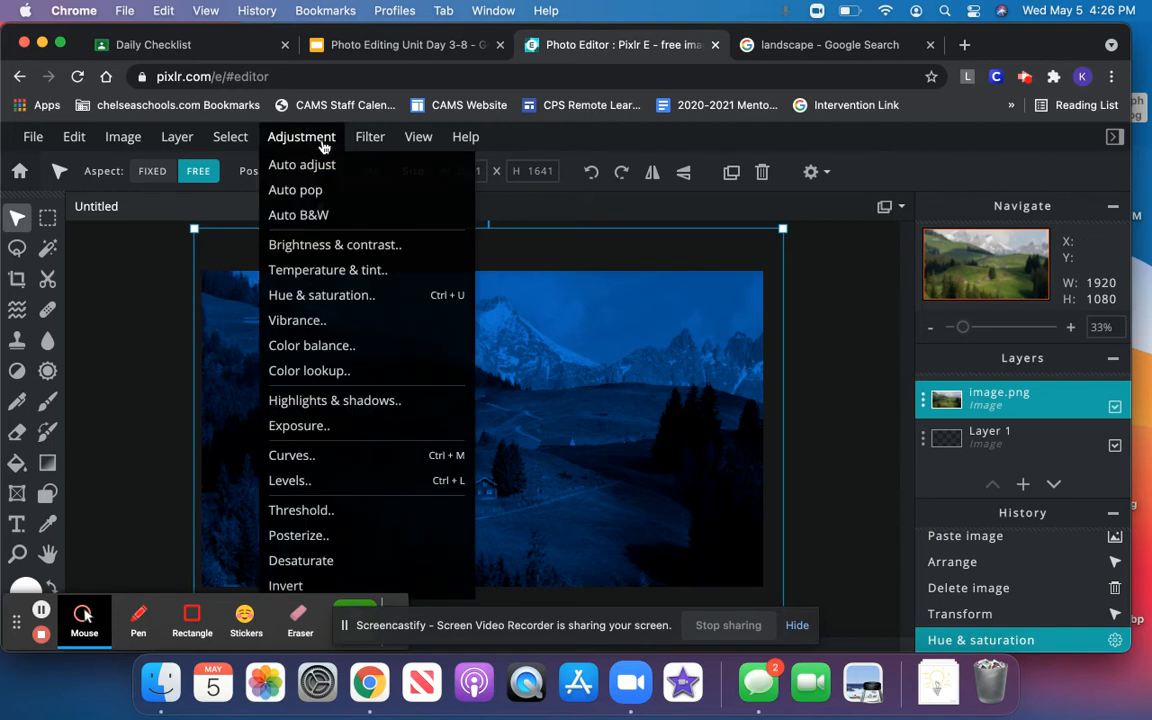
{"action": "left_click", "coordinate": [318, 257]}
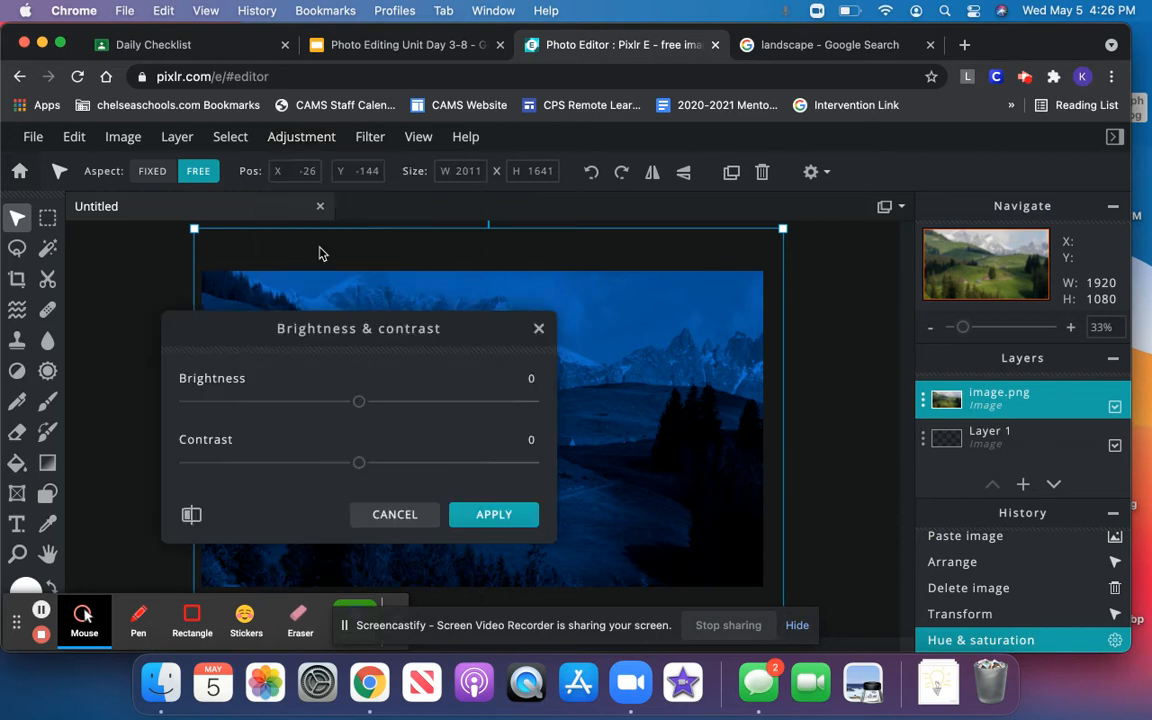
{"action": "left_click_drag", "start_coordinate": [357, 405], "coordinate": [321, 409]}
{"action": "left_click_drag", "start_coordinate": [359, 464], "coordinate": [370, 465]}
{"action": "left_click", "coordinate": [468, 513]}
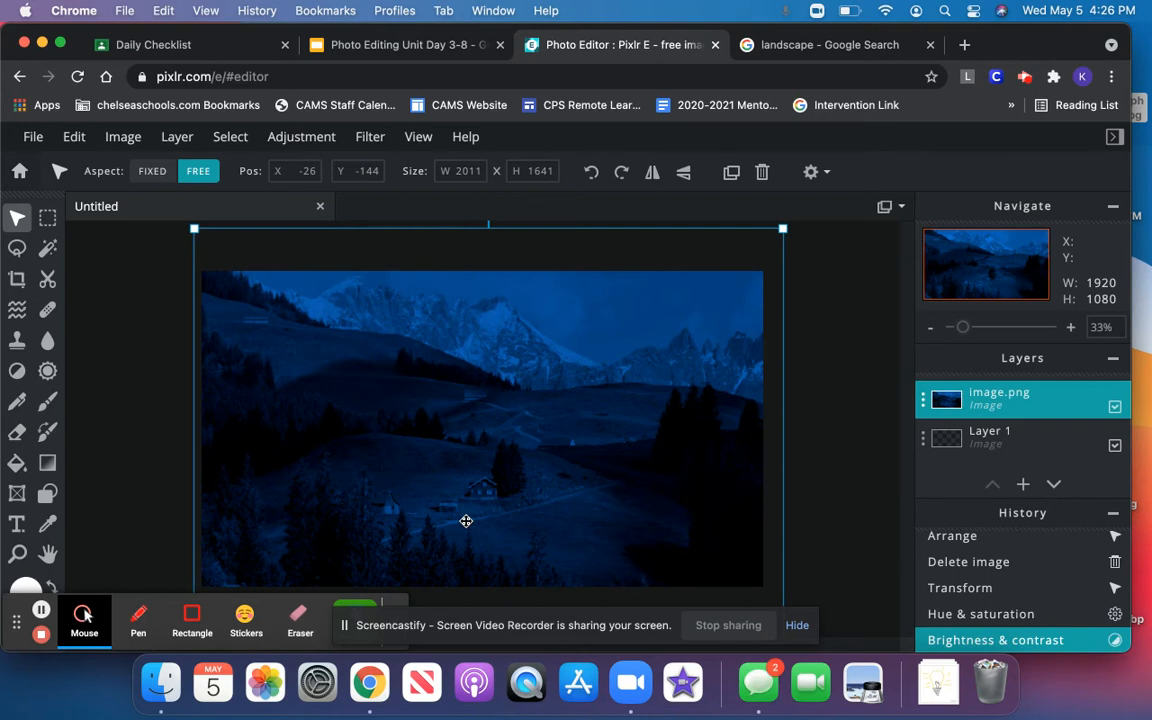
Step: Try a Temperature & tint adjustment with temperature -12 and tint 5 on the landscape, and cancel it
{"action": "left_click", "coordinate": [311, 139]}
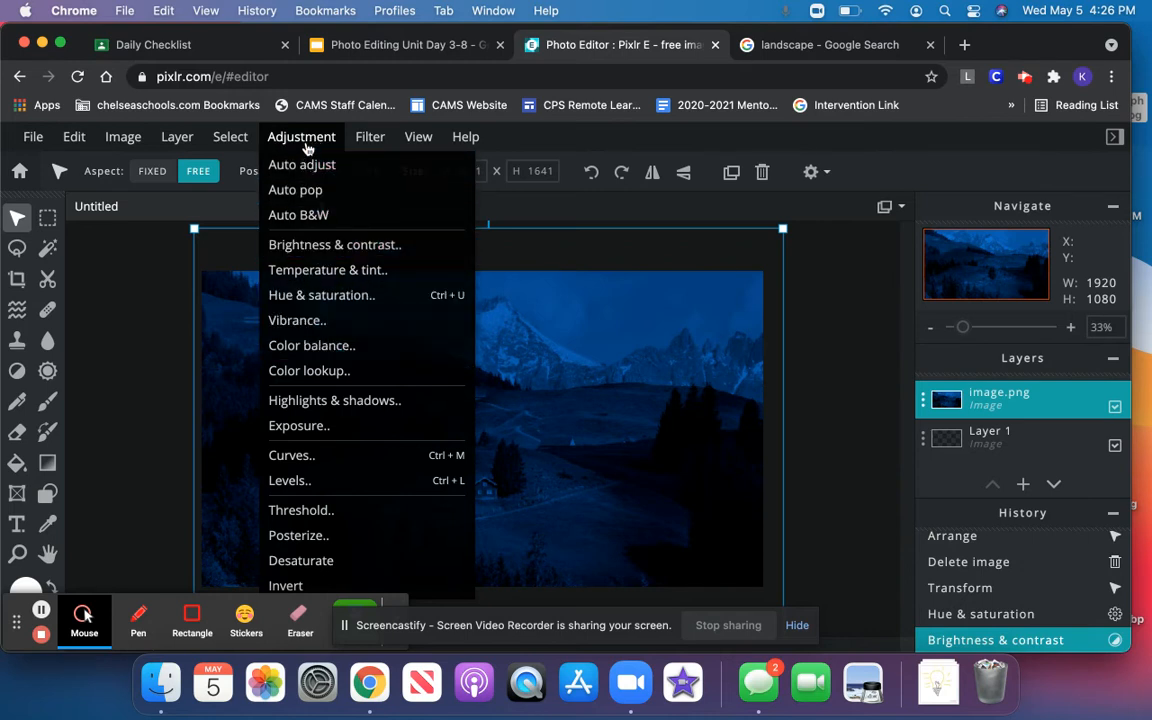
{"action": "left_click", "coordinate": [322, 270]}
{"action": "mouse_move", "coordinate": [359, 403]}
{"action": "left_mouse_down"}
{"action": "mouse_move", "coordinate": [237, 399]}
{"action": "mouse_move", "coordinate": [204, 411]}
{"action": "mouse_move", "coordinate": [339, 403]}
{"action": "left_mouse_up"}
{"action": "mouse_move", "coordinate": [357, 462]}
{"action": "left_mouse_down"}
{"action": "mouse_move", "coordinate": [480, 462]}
{"action": "mouse_move", "coordinate": [369, 463]}
{"action": "left_mouse_up"}
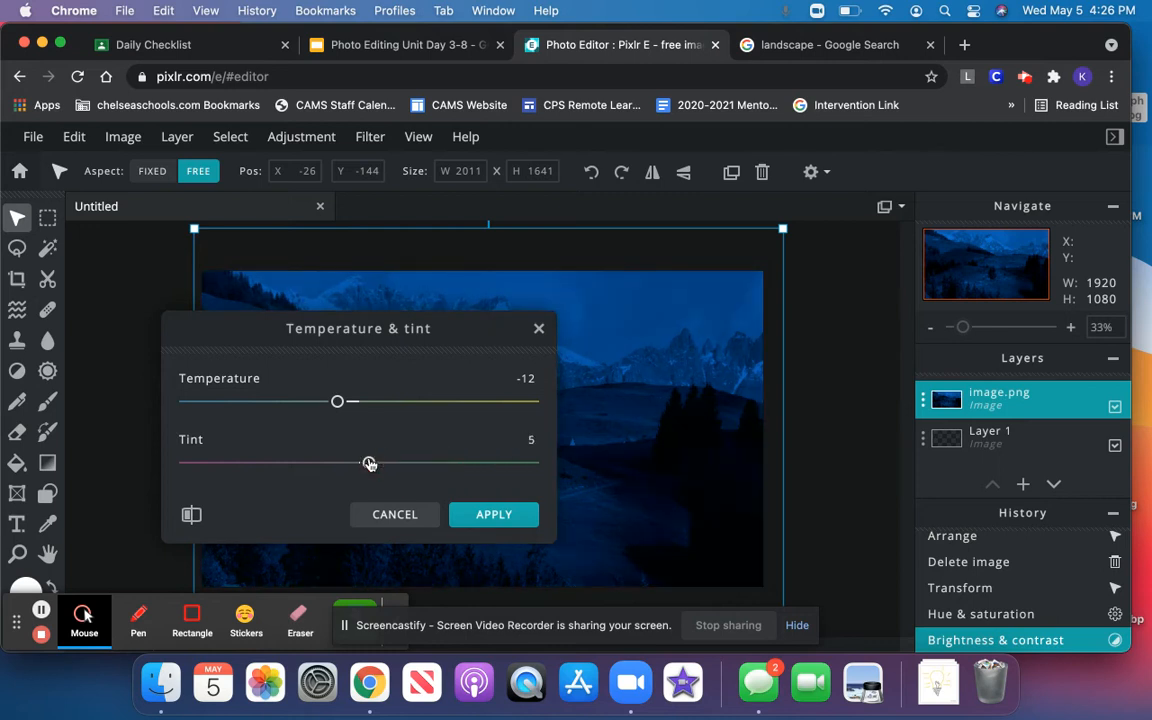
{"action": "left_click", "coordinate": [395, 514]}
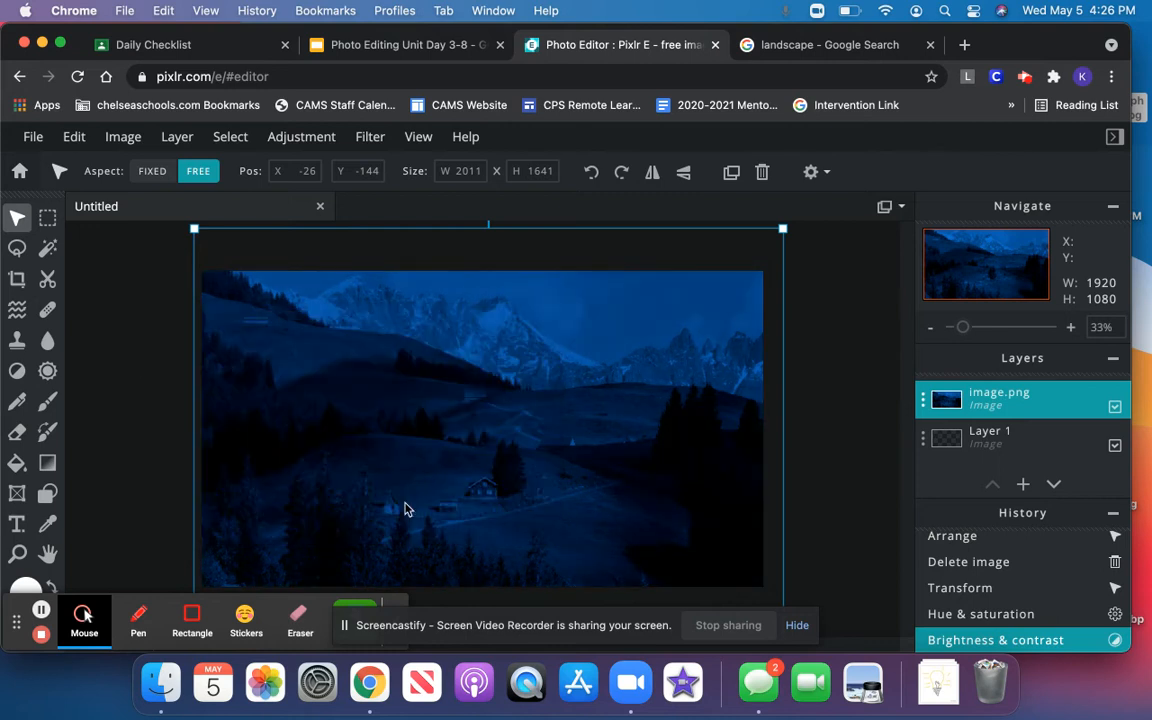
Step: Try a Vibrance adjustment with an amount of 10 on the landscape, and cancel it
{"action": "left_click", "coordinate": [300, 137]}
{"action": "left_click", "coordinate": [306, 322]}
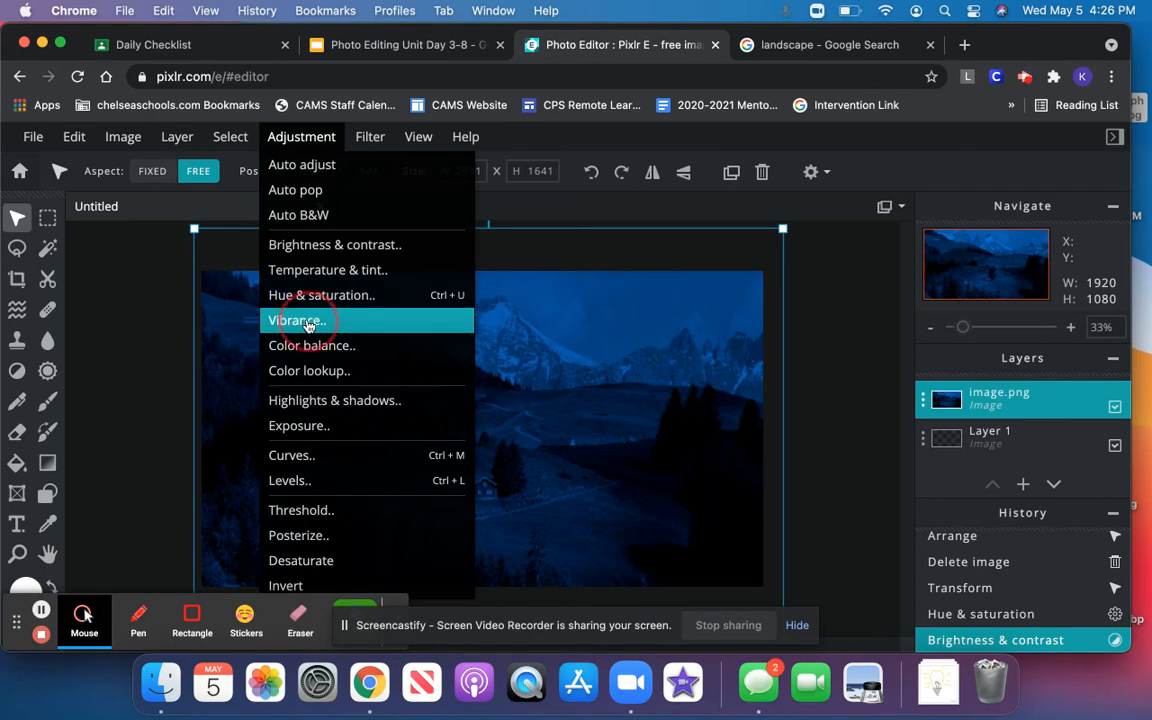
{"action": "mouse_move", "coordinate": [364, 419]}
{"action": "left_mouse_down"}
{"action": "mouse_move", "coordinate": [216, 412]}
{"action": "mouse_move", "coordinate": [182, 428]}
{"action": "mouse_move", "coordinate": [278, 412]}
{"action": "mouse_move", "coordinate": [539, 410]}
{"action": "mouse_move", "coordinate": [378, 407]}
{"action": "left_mouse_up"}
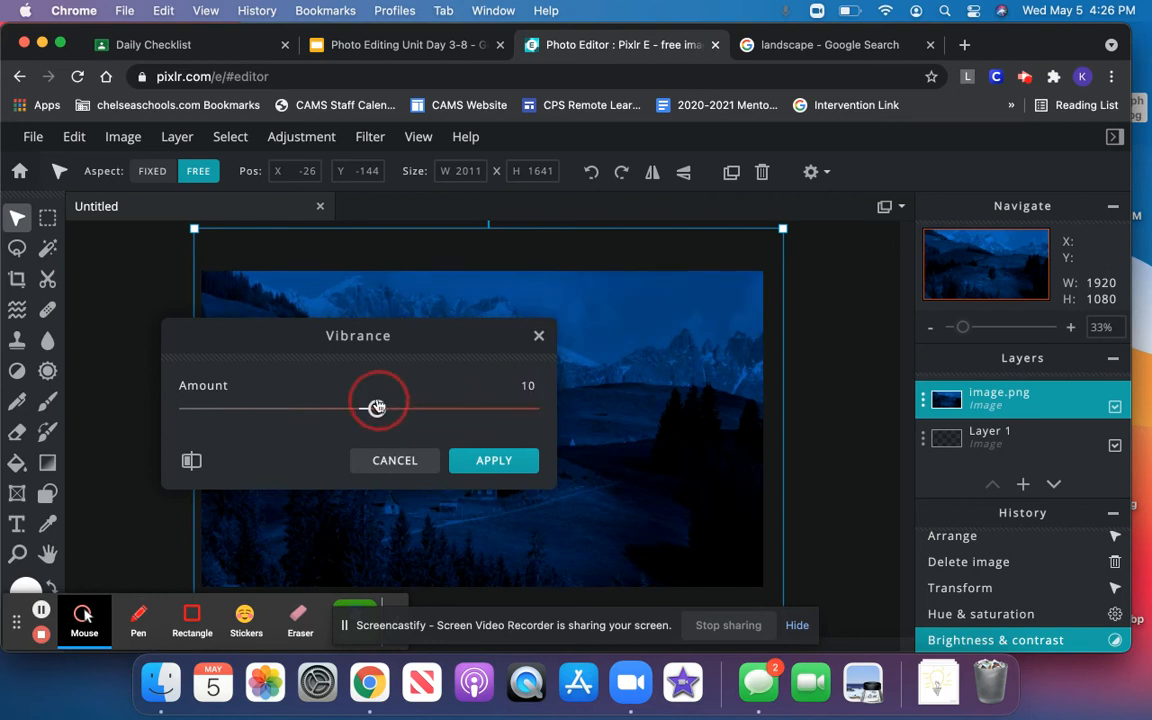
{"action": "left_click", "coordinate": [390, 458]}
Step: Apply a Highlights & shadows adjustment to the landscape with highlights -130 and shadows -11
{"action": "left_click", "coordinate": [301, 136]}
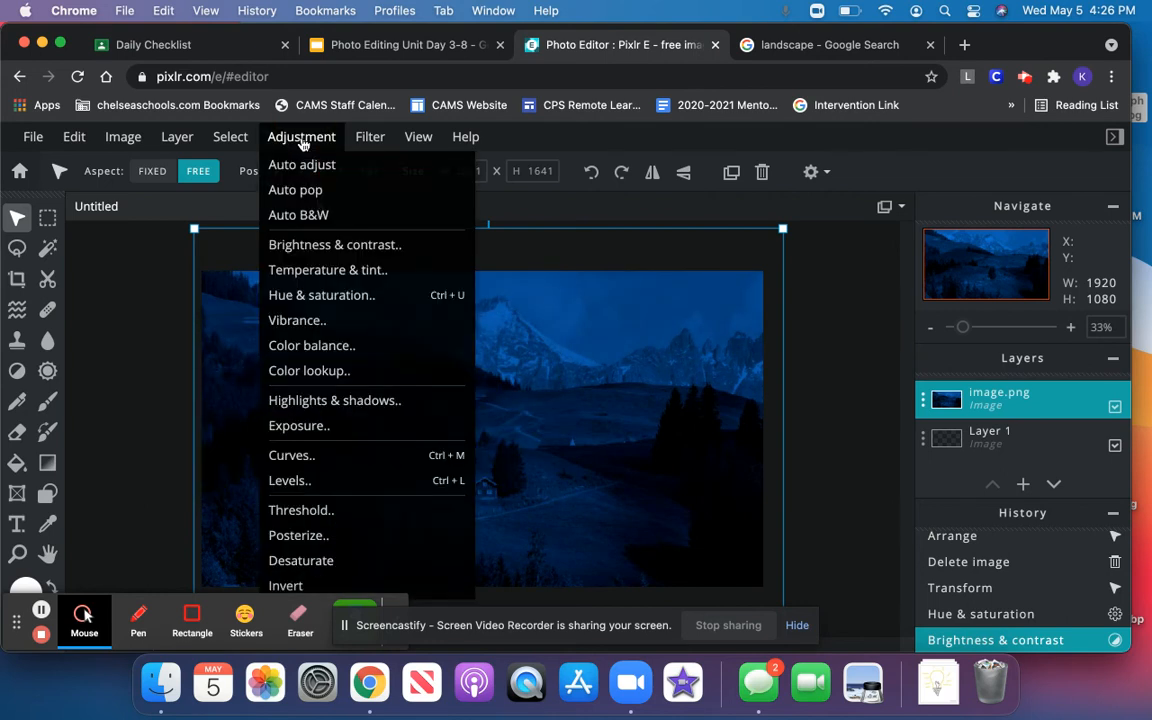
{"action": "left_click", "coordinate": [325, 402]}
{"action": "left_click_drag", "start_coordinate": [361, 401], "coordinate": [247, 409]}
{"action": "mouse_move", "coordinate": [361, 464]}
{"action": "left_mouse_down"}
{"action": "mouse_move", "coordinate": [291, 463]}
{"action": "mouse_move", "coordinate": [444, 465]}
{"action": "mouse_move", "coordinate": [350, 470]}
{"action": "left_mouse_up"}
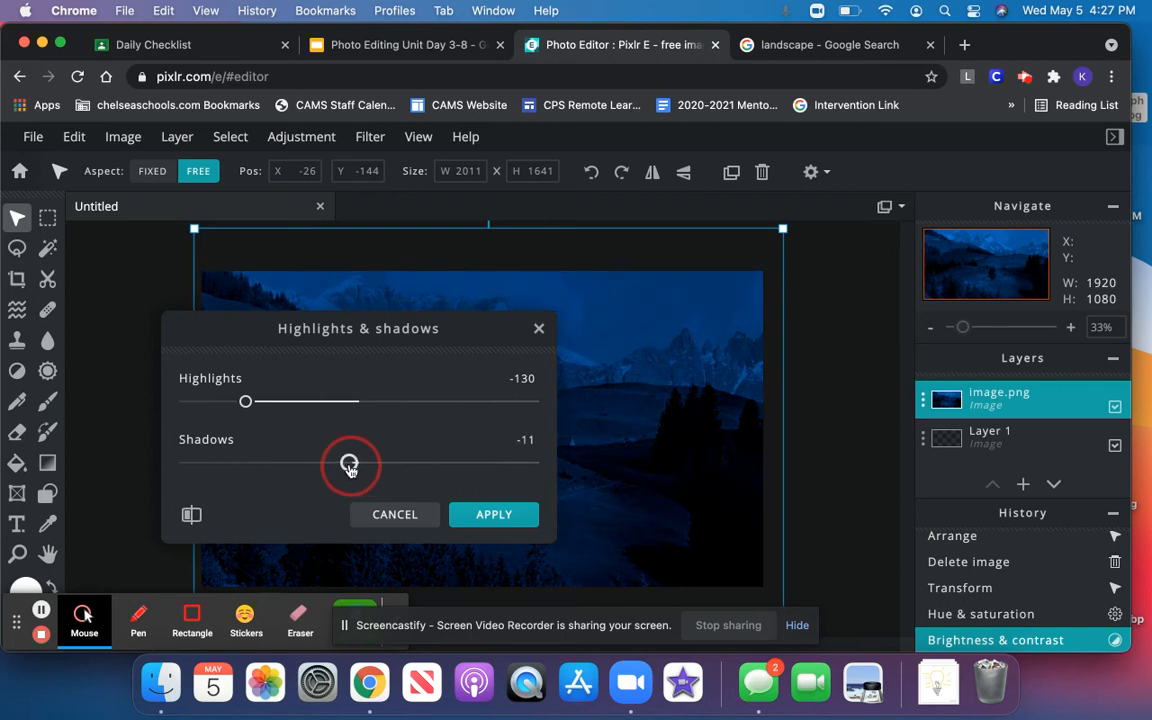
{"action": "left_click", "coordinate": [472, 512]}
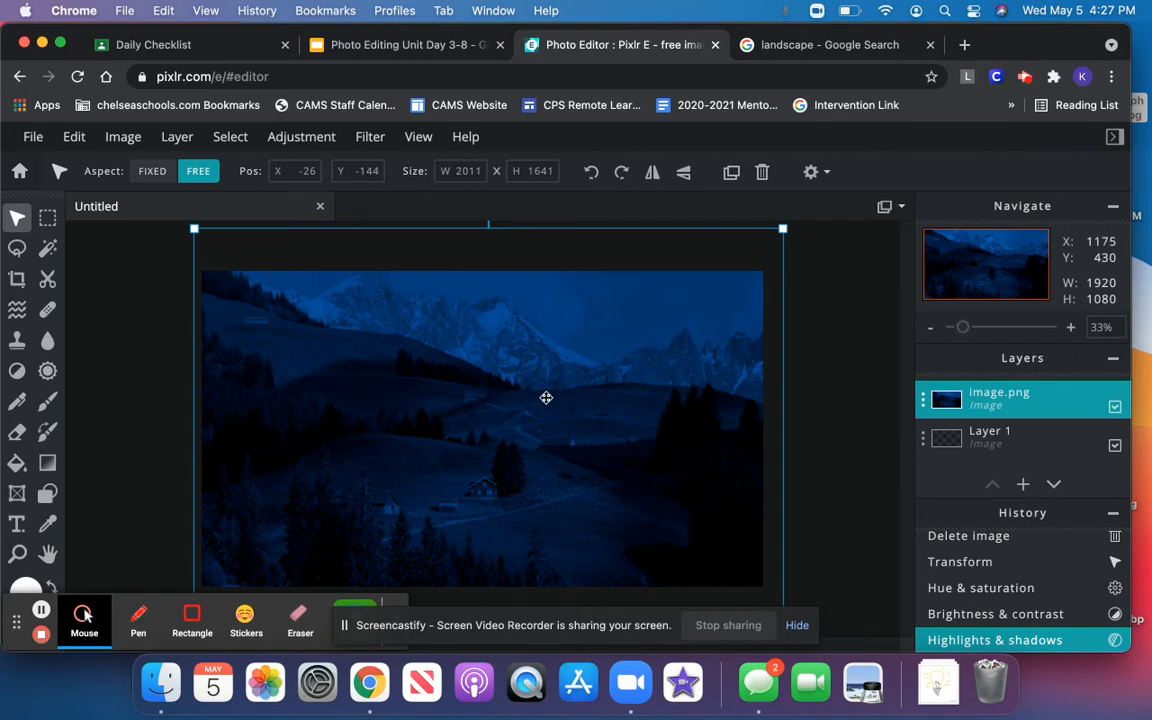
Step: Switch to the Google Images results and search for "moon white background"
{"action": "left_click", "coordinate": [828, 45]}
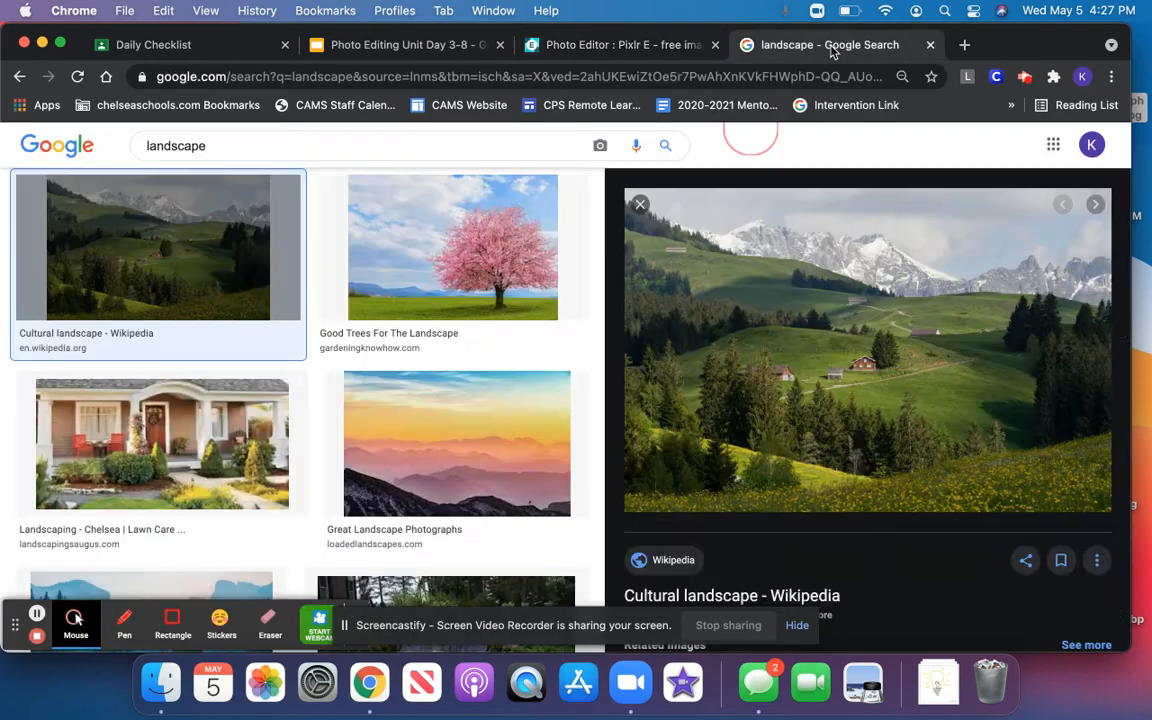
{"action": "scroll", "coordinate": [605, 272], "scroll_direction": "up", "scroll_amount": 3}
{"action": "left_click", "coordinate": [347, 154]}
{"action": "double_click", "coordinate": [319, 154]}
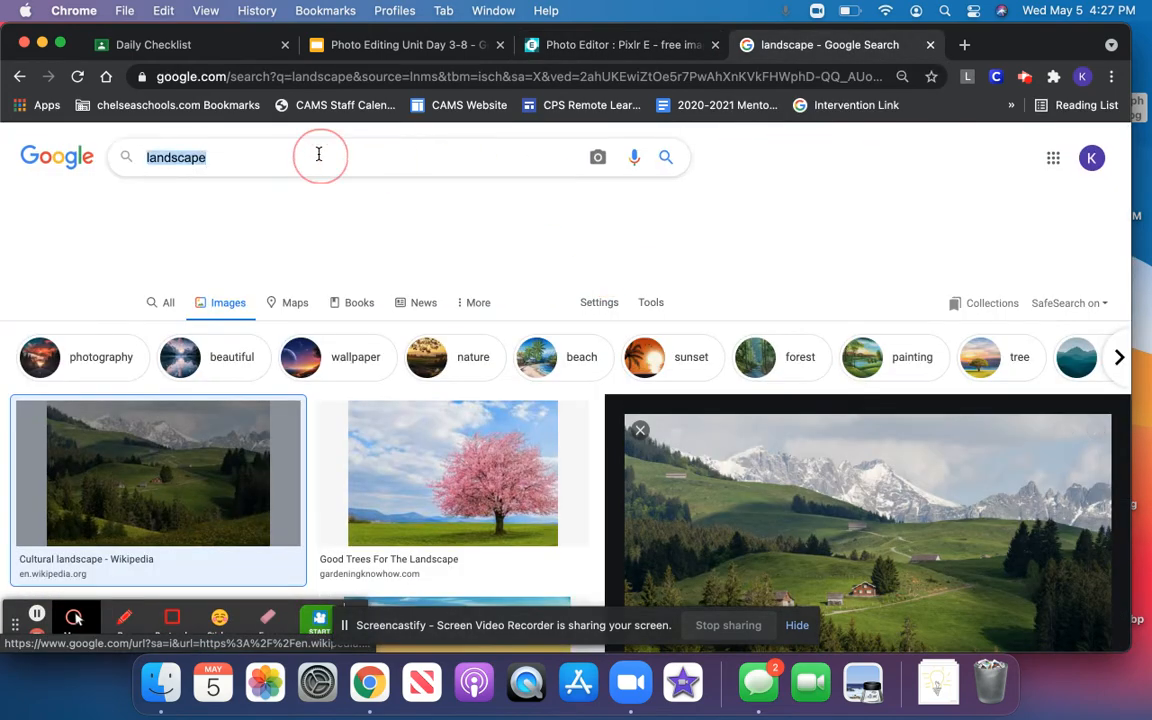
{"action": "type", "text": "moon white ba"}
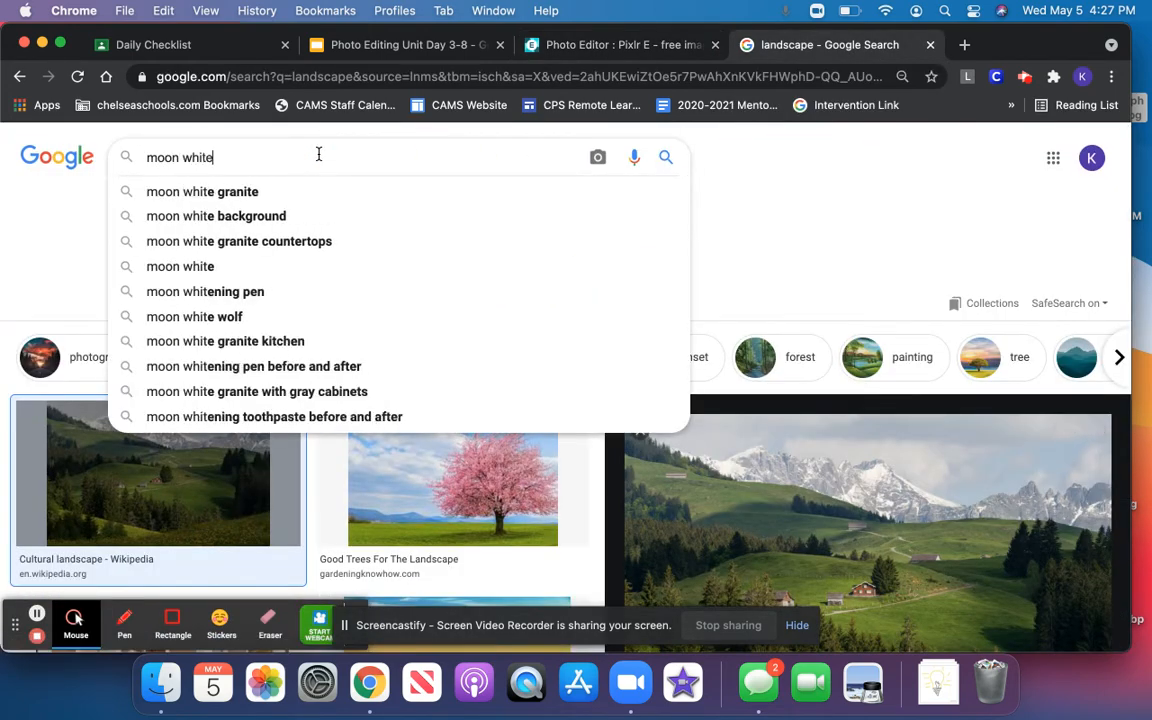
{"action": "type", "text": "ckground"}
{"action": "key", "text": "Return"}
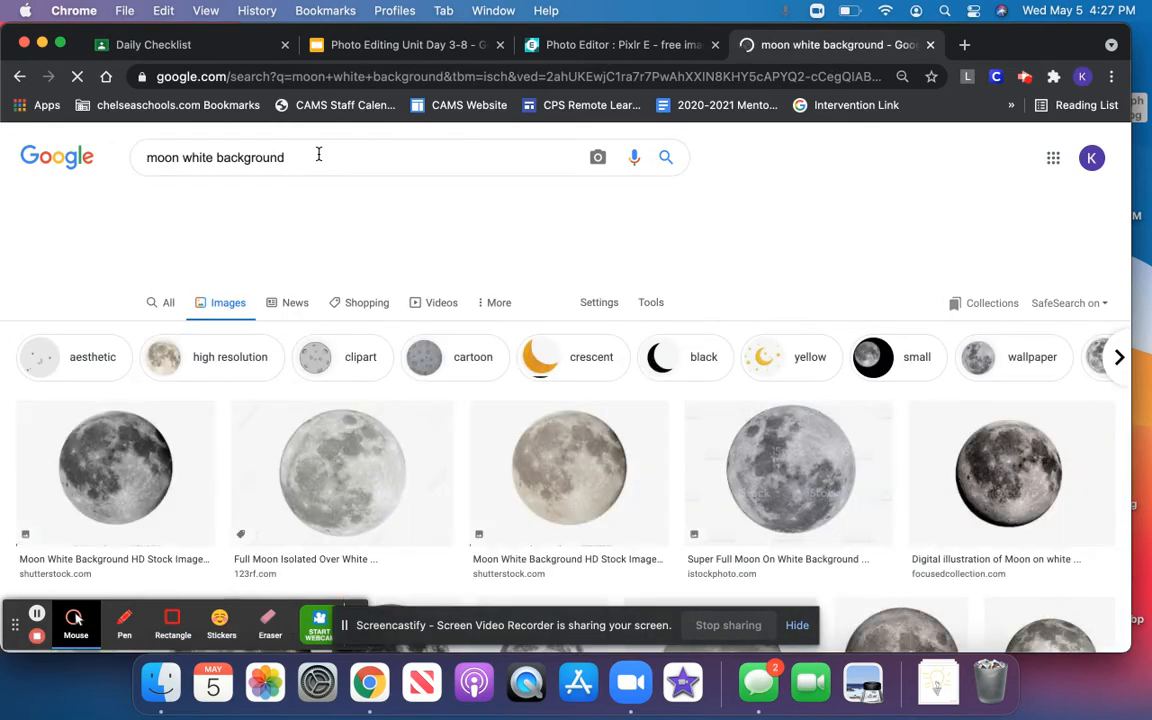
Step: Copy the Shutterstock full moon image from the third search result and paste it into the Pixlr E document
{"action": "left_click", "coordinate": [527, 481]}
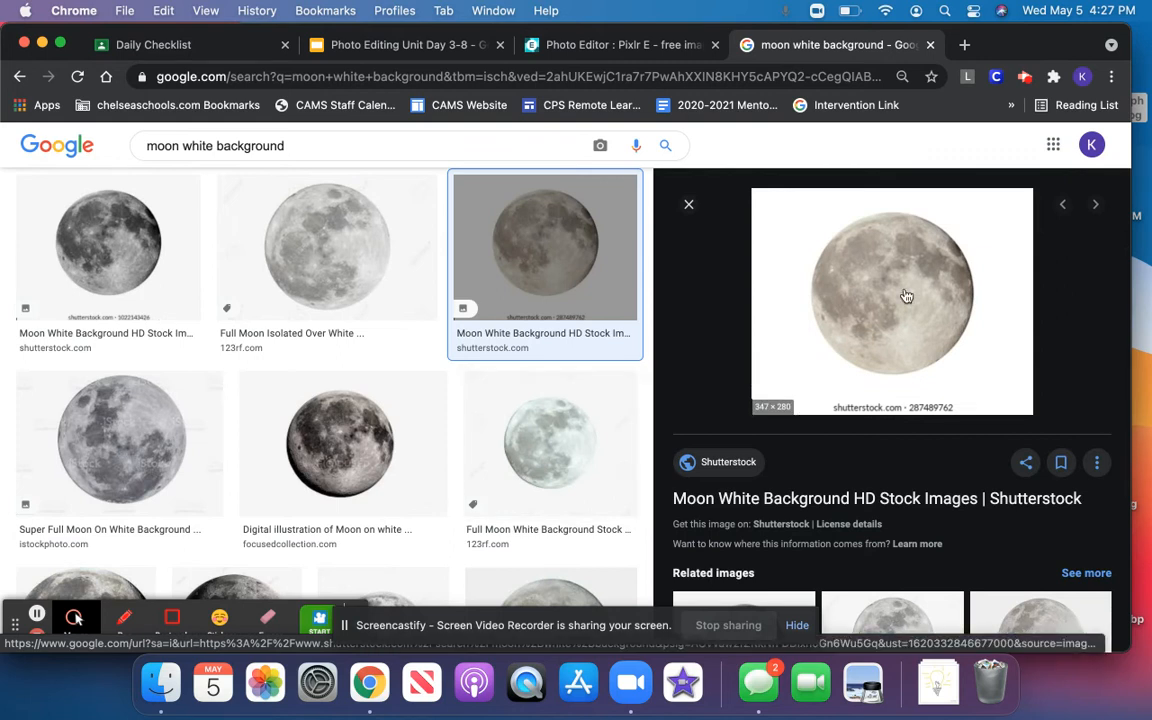
{"action": "right_click", "coordinate": [837, 284]}
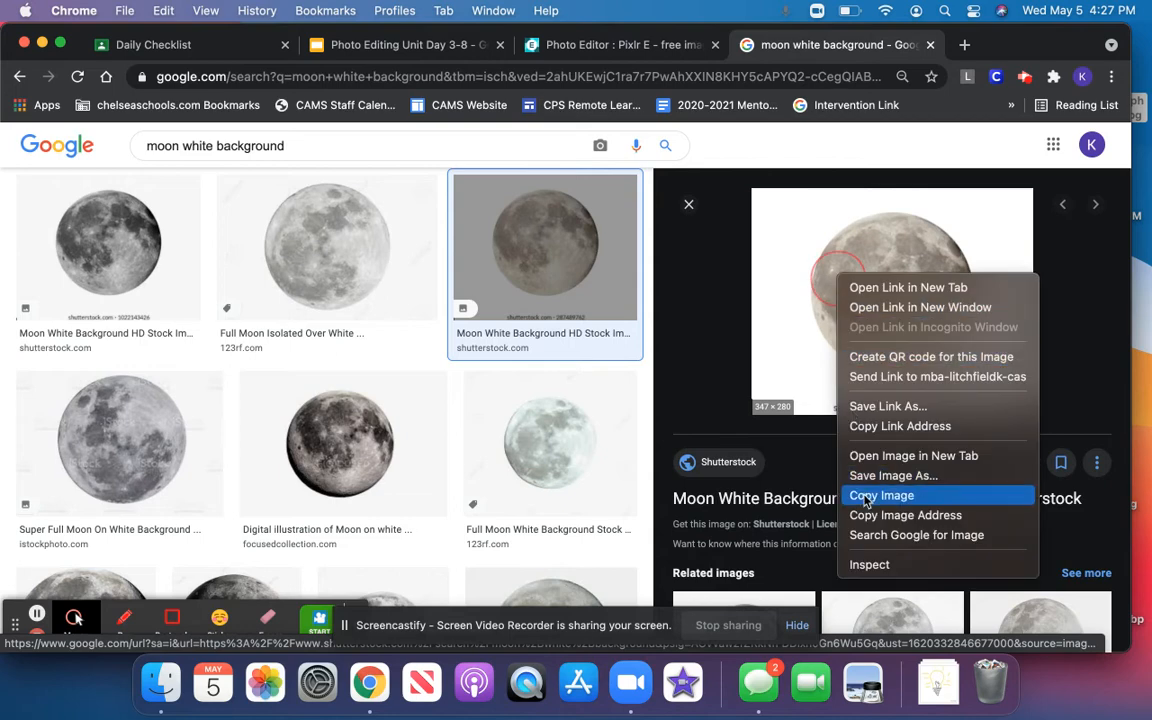
{"action": "left_click", "coordinate": [975, 496]}
{"action": "left_click", "coordinate": [615, 45]}
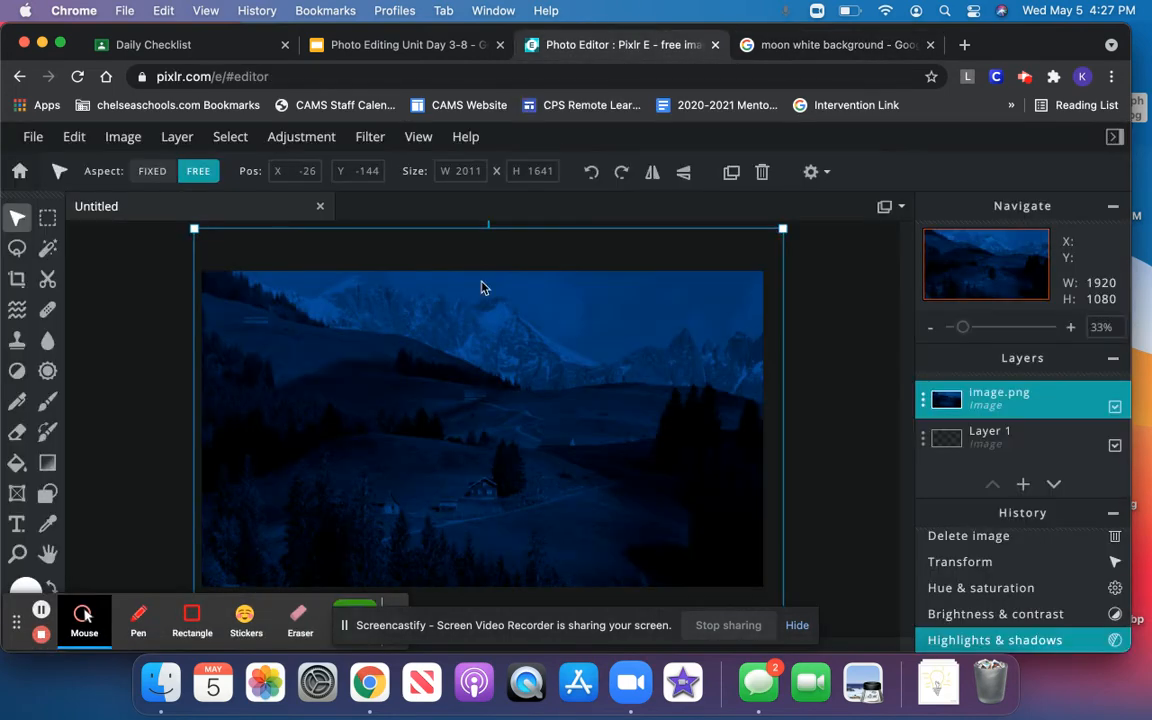
{"action": "key", "text": "super+v"}
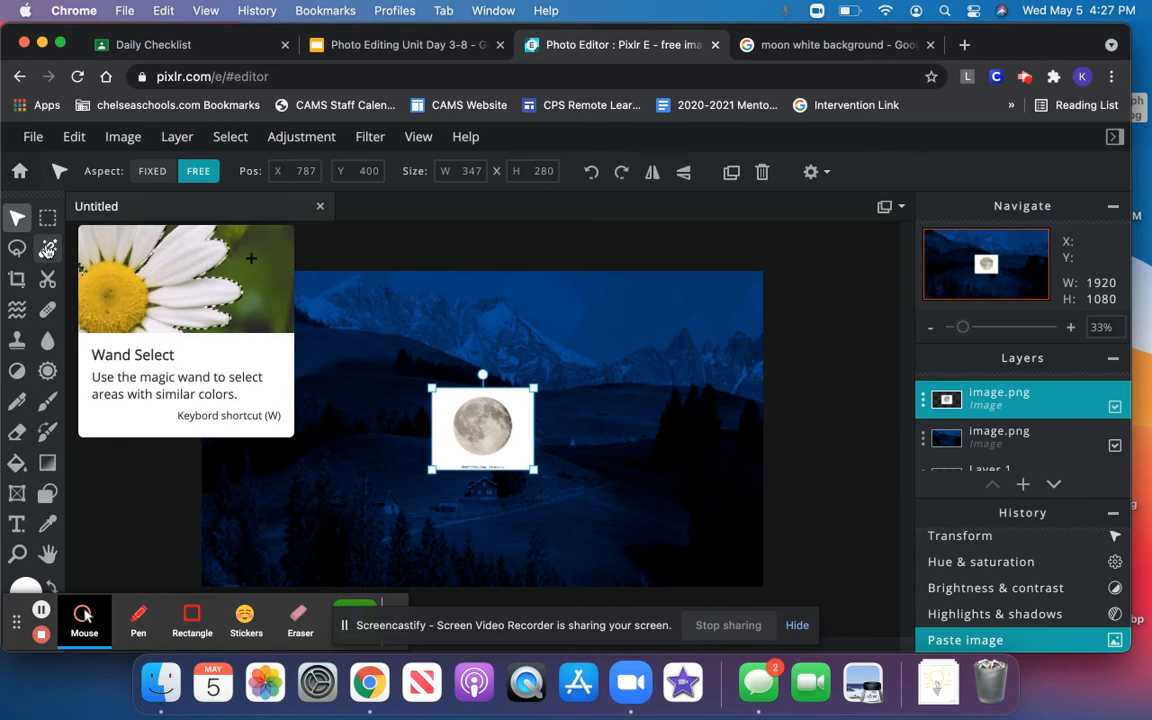
Step: Select the white background around the moon with Wand Select, delete it, and deselect
{"action": "left_click", "coordinate": [48, 250]}
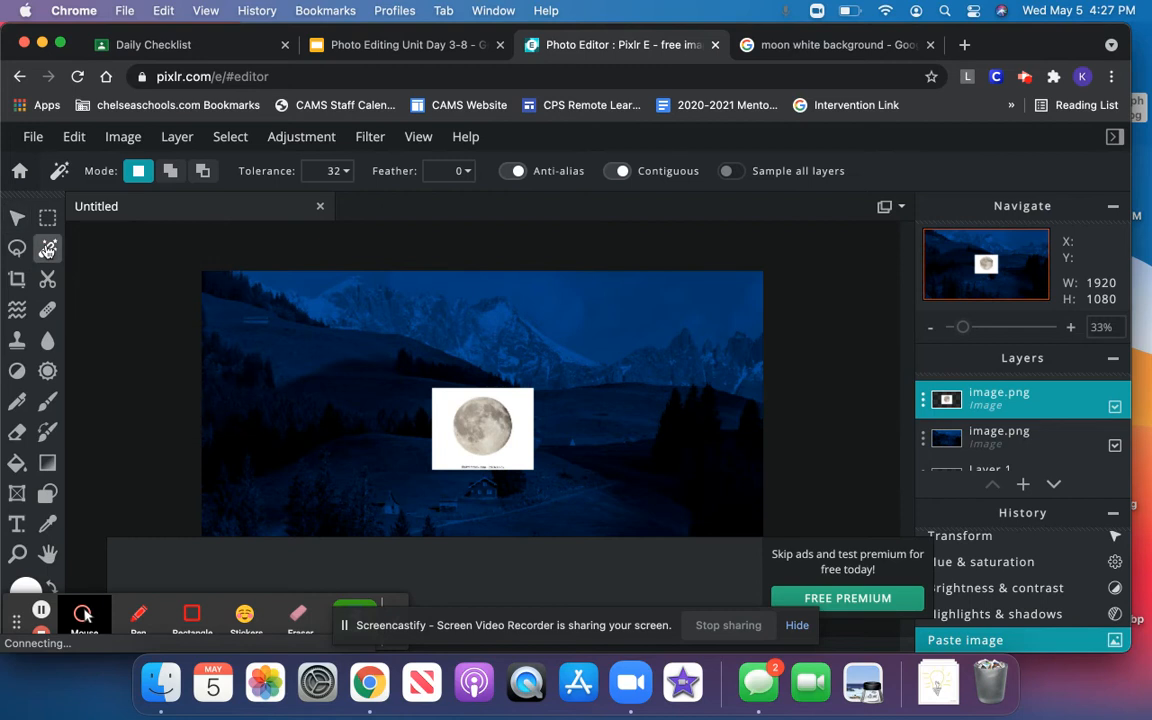
{"action": "left_click", "coordinate": [443, 400]}
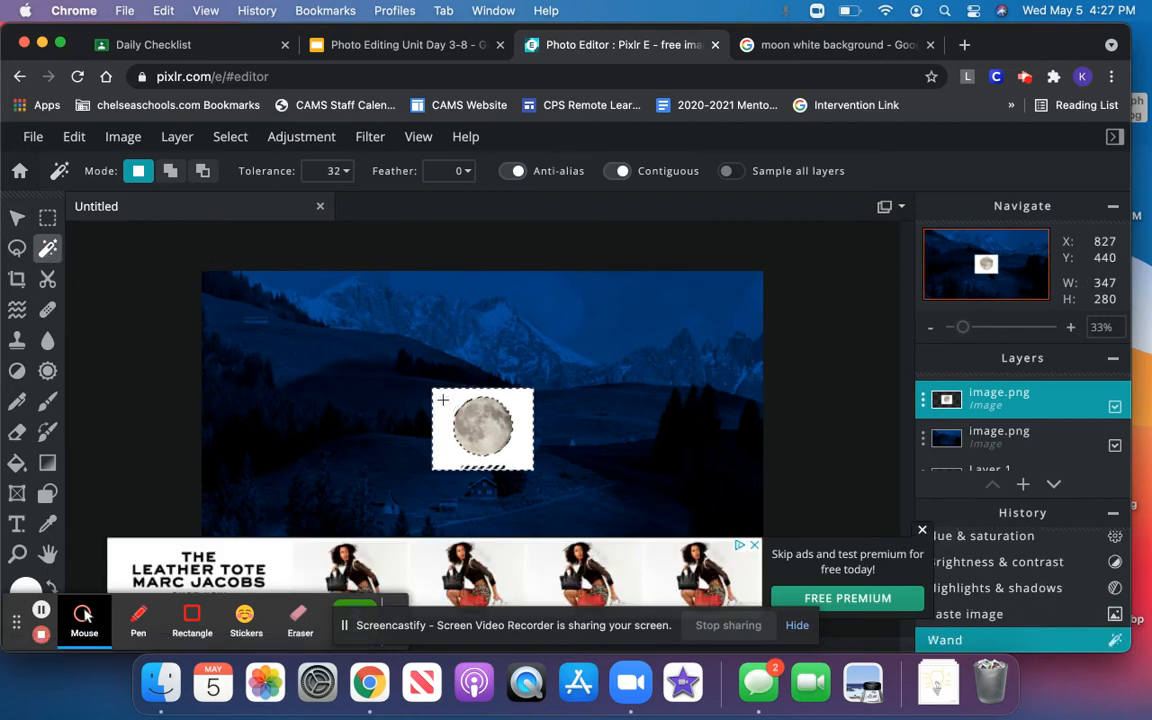
{"action": "key", "text": "Delete"}
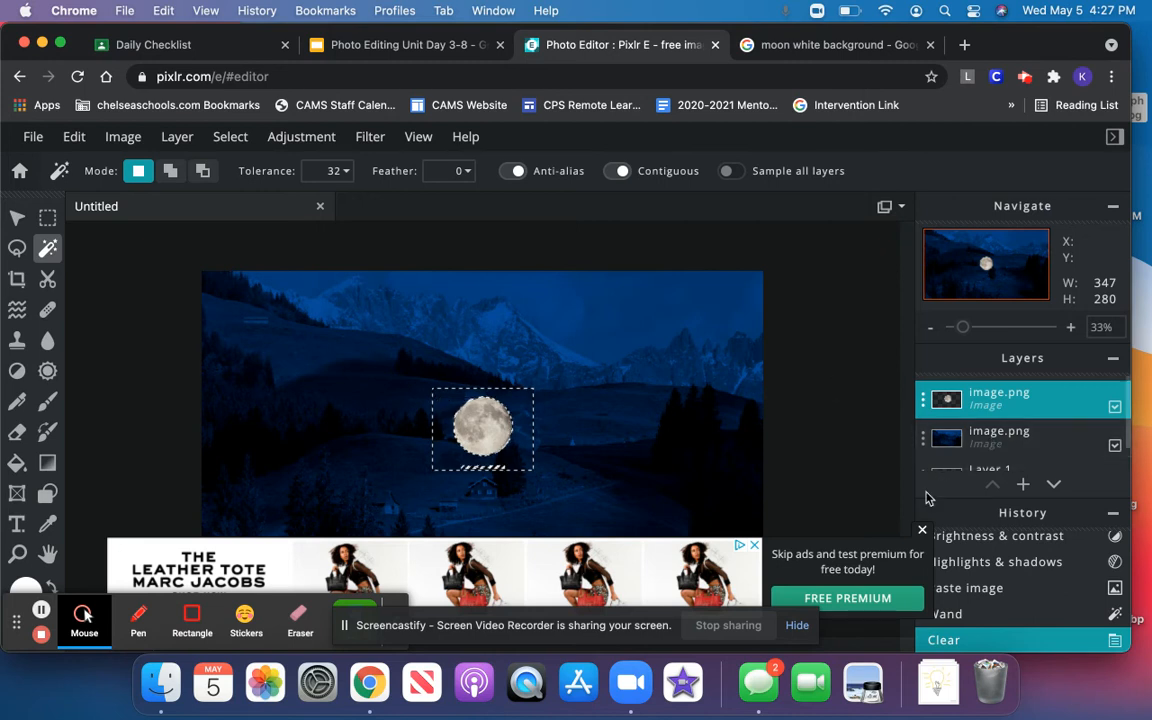
{"action": "left_click", "coordinate": [922, 529]}
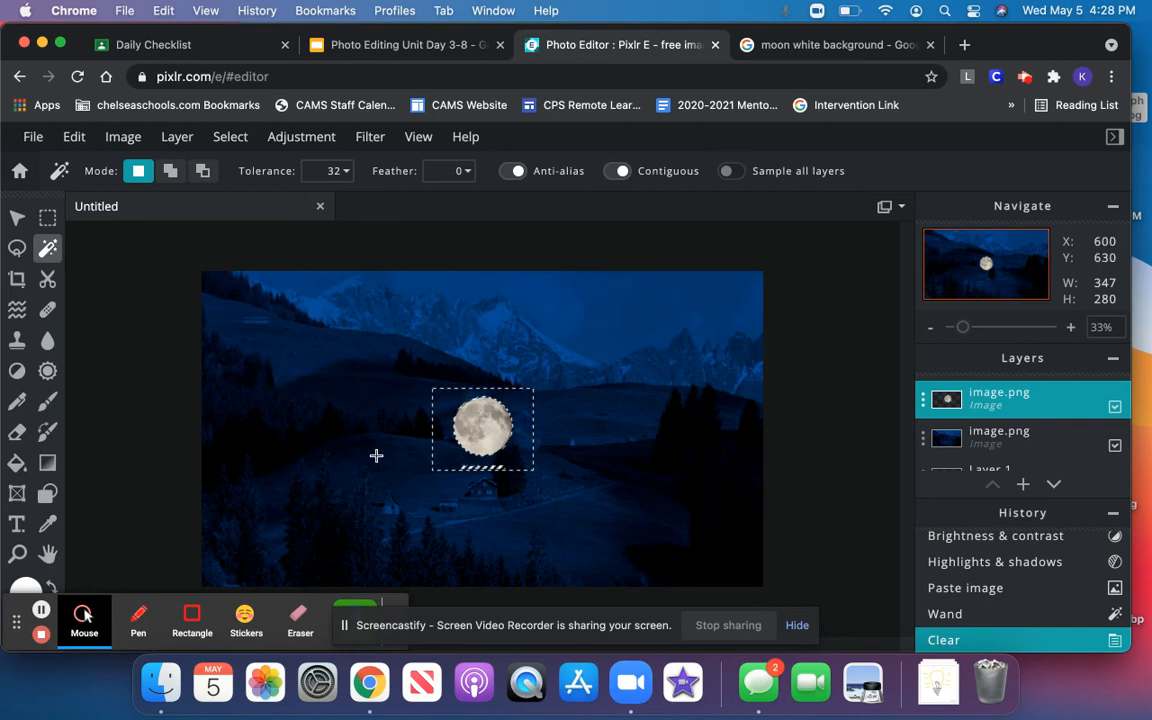
{"action": "key", "text": "super+d"}
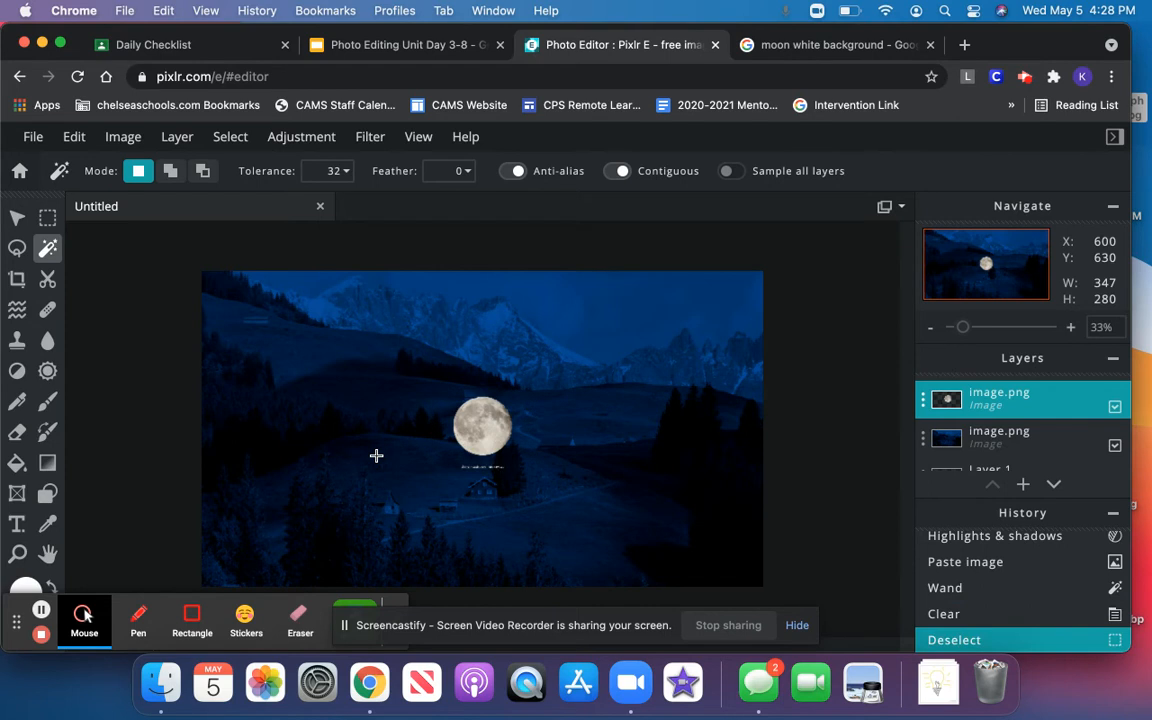
Step: Erase the leftover watermark text below the moon with an eraser brush reduced to 23 px
{"action": "left_click", "coordinate": [17, 433]}
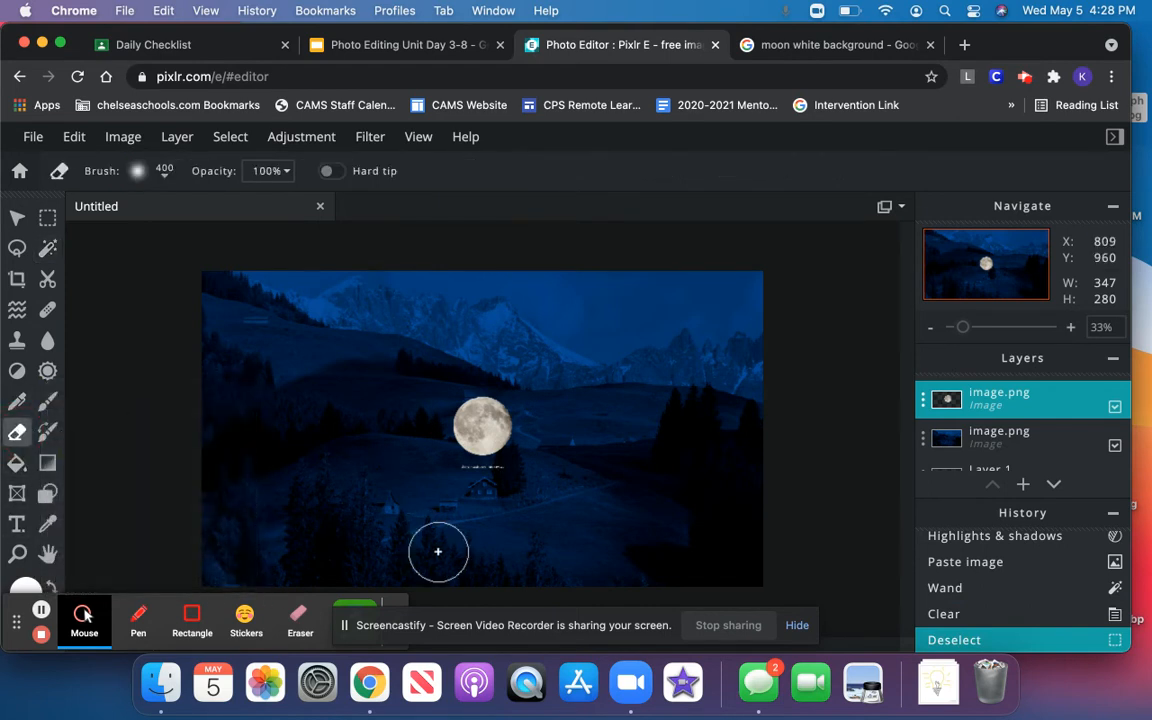
{"action": "left_click", "coordinate": [459, 486]}
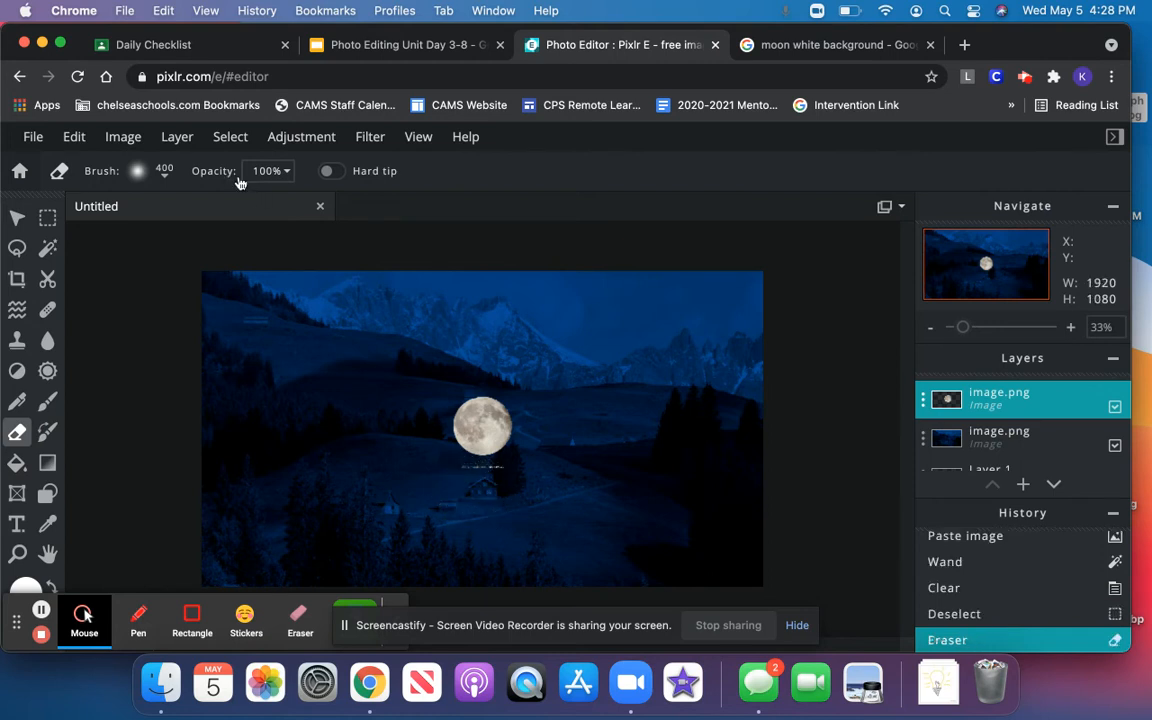
{"action": "left_click", "coordinate": [147, 177]}
{"action": "left_click", "coordinate": [135, 176]}
{"action": "left_click_drag", "start_coordinate": [238, 238], "coordinate": [180, 236]}
{"action": "left_click", "coordinate": [244, 287]}
{"action": "left_click_drag", "start_coordinate": [222, 290], "coordinate": [145, 287]}
{"action": "left_click_drag", "start_coordinate": [178, 236], "coordinate": [161, 237]}
{"action": "left_click", "coordinate": [88, 378]}
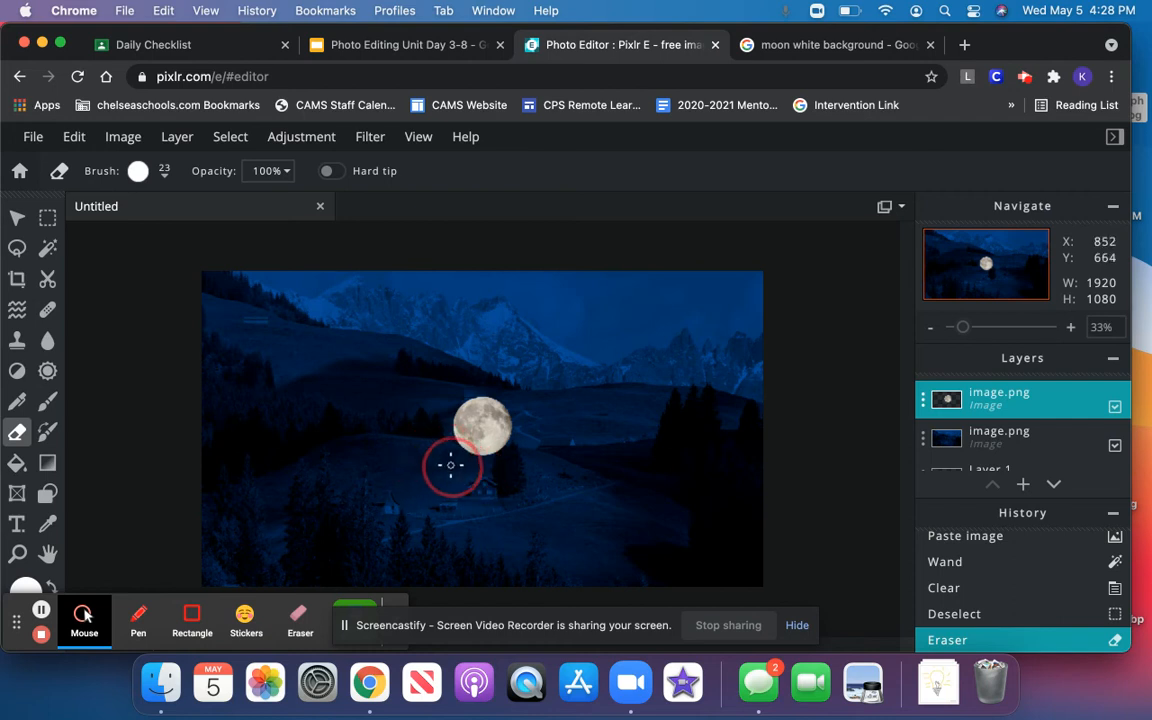
{"action": "left_click_drag", "start_coordinate": [462, 472], "coordinate": [536, 459]}
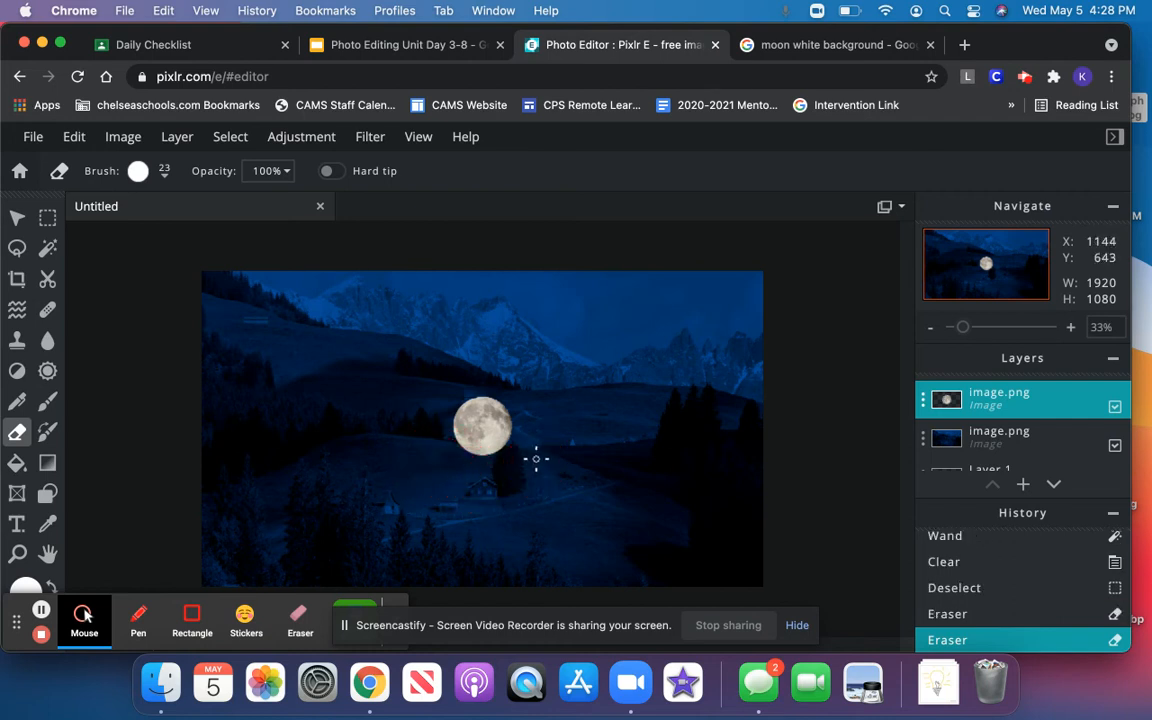
Step: Move the moon into the sky above the mountains' right side and shrink it with fixed aspect to about 129 x 124 px
{"action": "left_click", "coordinate": [15, 215]}
{"action": "left_click_drag", "start_coordinate": [486, 423], "coordinate": [536, 393]}
{"action": "left_click_drag", "start_coordinate": [585, 361], "coordinate": [626, 307]}
{"action": "left_click", "coordinate": [155, 172]}
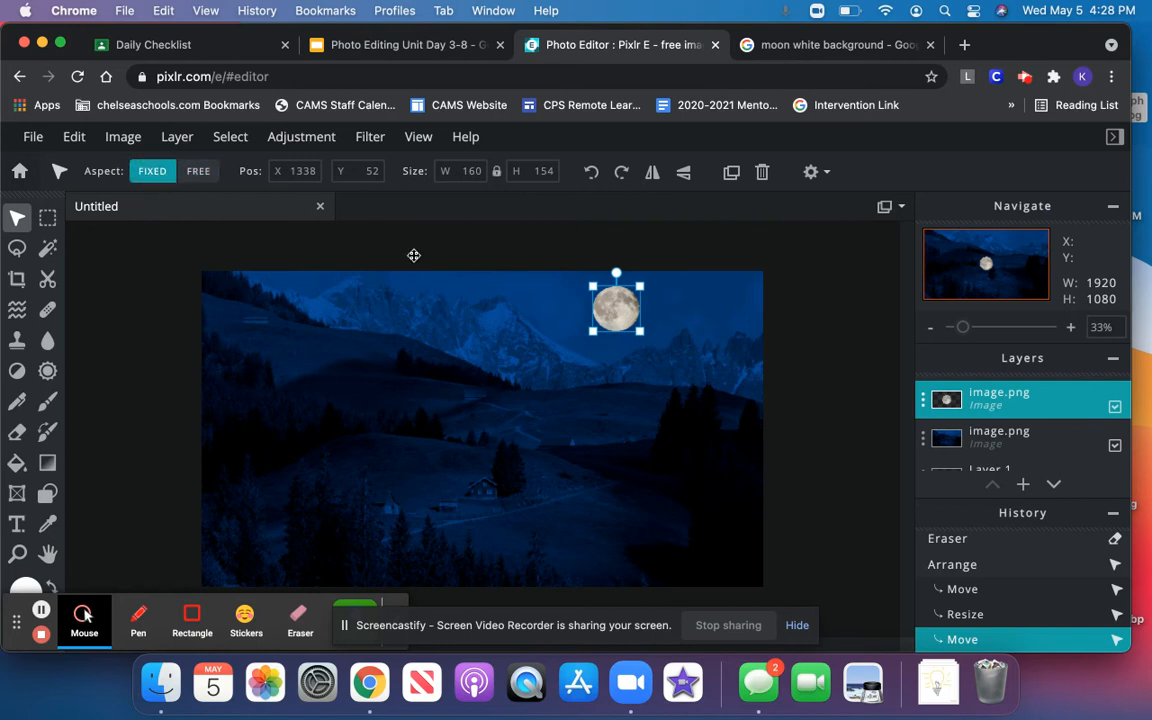
{"action": "left_click_drag", "start_coordinate": [594, 330], "coordinate": [623, 305]}
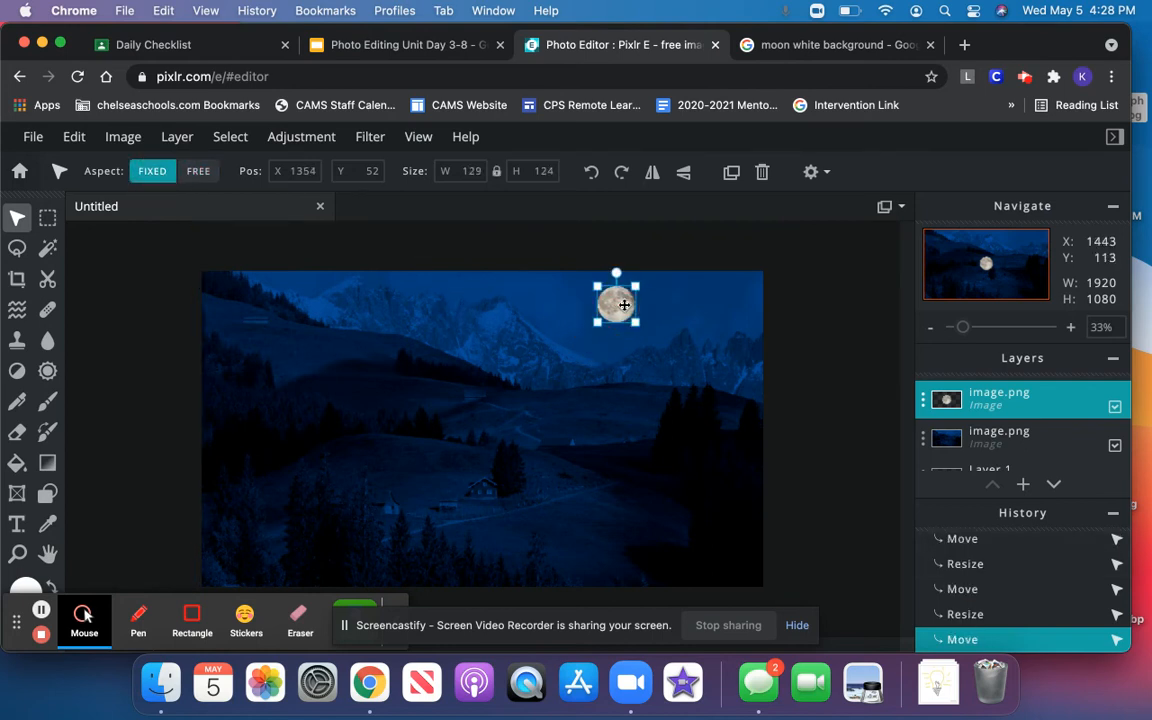
Step: Apply a Temperature & tint adjustment that cools the moon's temperature, leaving its tint at 0
{"action": "left_click", "coordinate": [318, 147]}
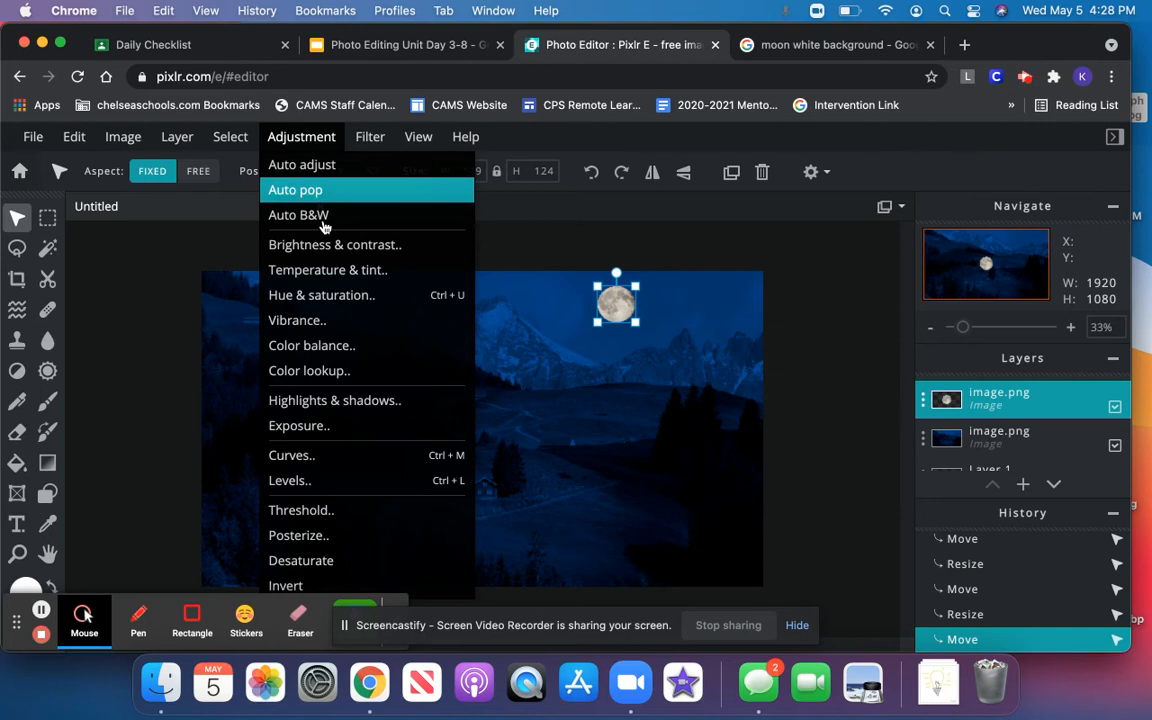
{"action": "left_click", "coordinate": [332, 269]}
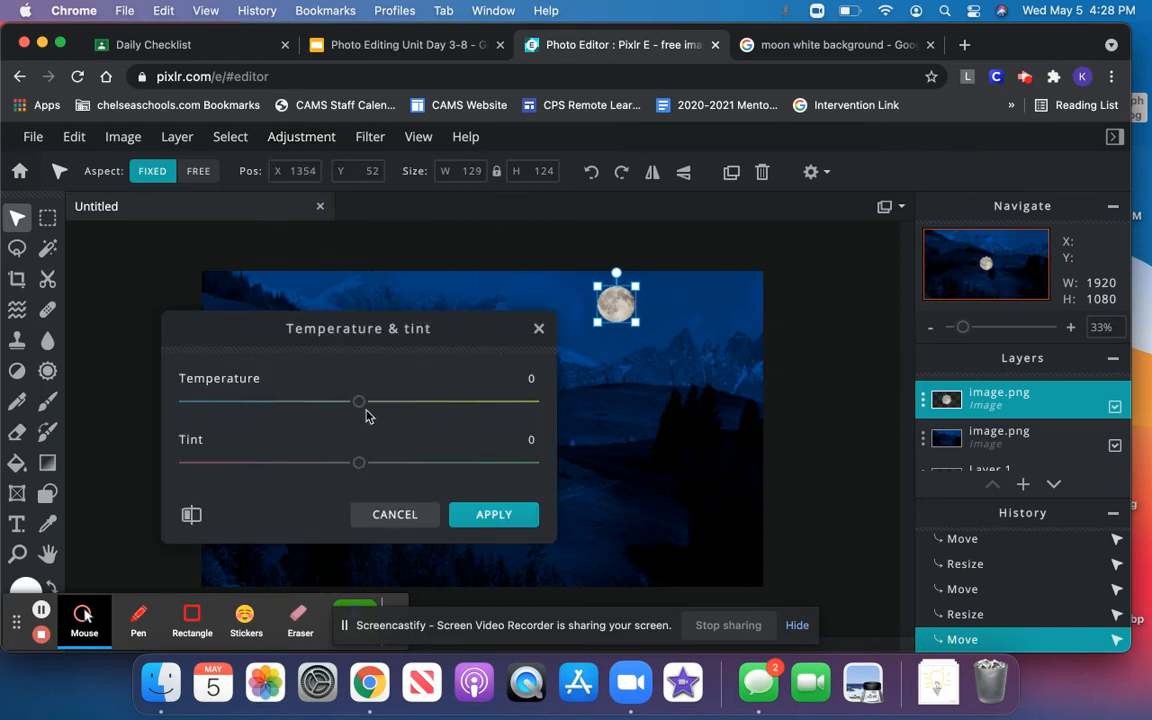
{"action": "left_click_drag", "start_coordinate": [360, 403], "coordinate": [321, 404]}
{"action": "left_click", "coordinate": [491, 516]}
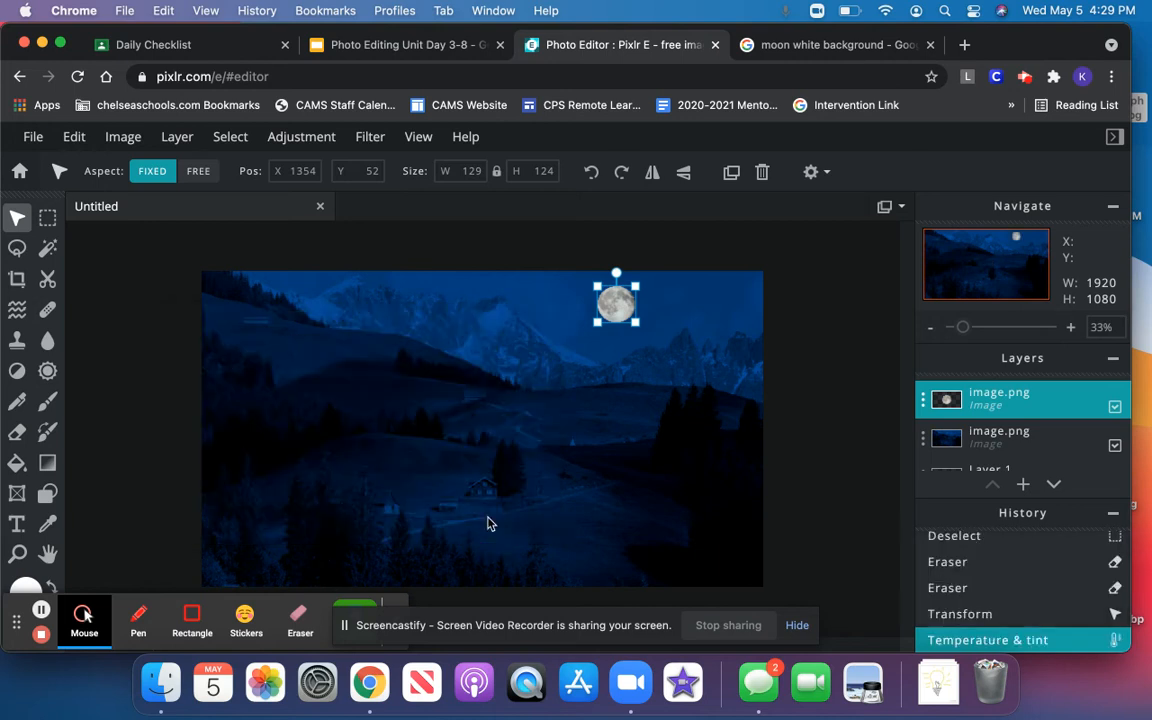
Step: Apply a white Outer glow to the moon with size 55 px, feather 78% and opacity 41%, and deselect its layer
{"action": "left_click", "coordinate": [370, 139]}
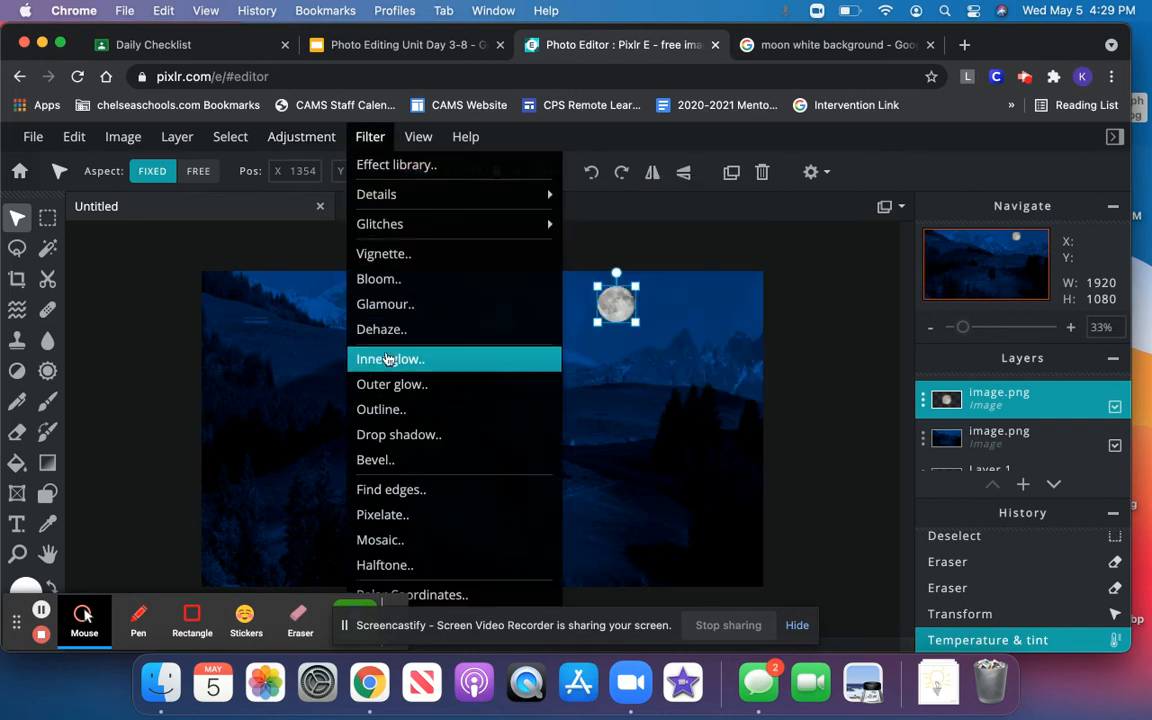
{"action": "left_click", "coordinate": [391, 386]}
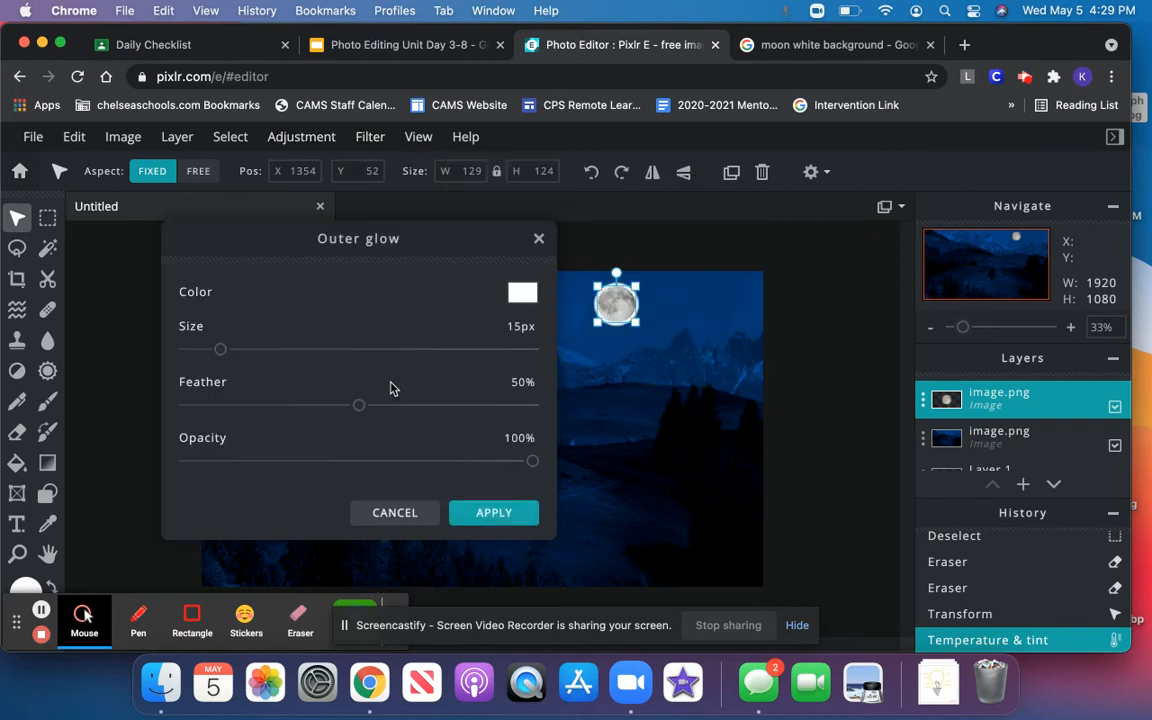
{"action": "left_click_drag", "start_coordinate": [220, 349], "coordinate": [313, 367]}
{"action": "left_click_drag", "start_coordinate": [359, 410], "coordinate": [450, 418]}
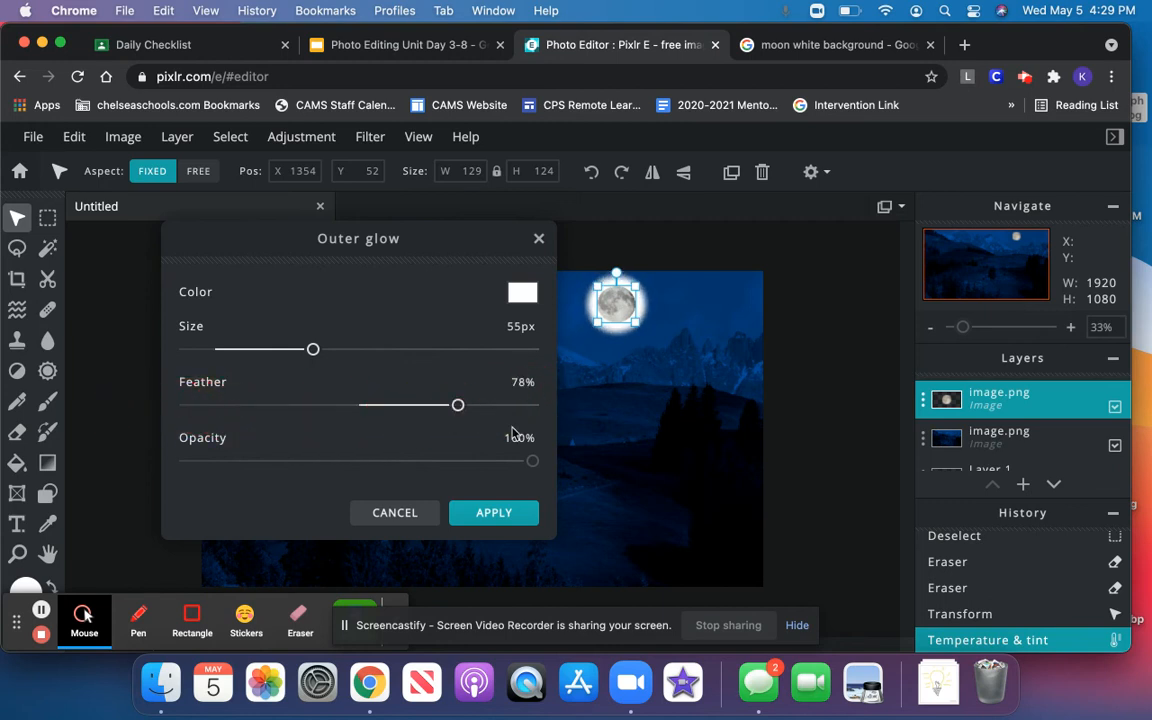
{"action": "left_click_drag", "start_coordinate": [533, 465], "coordinate": [333, 465]}
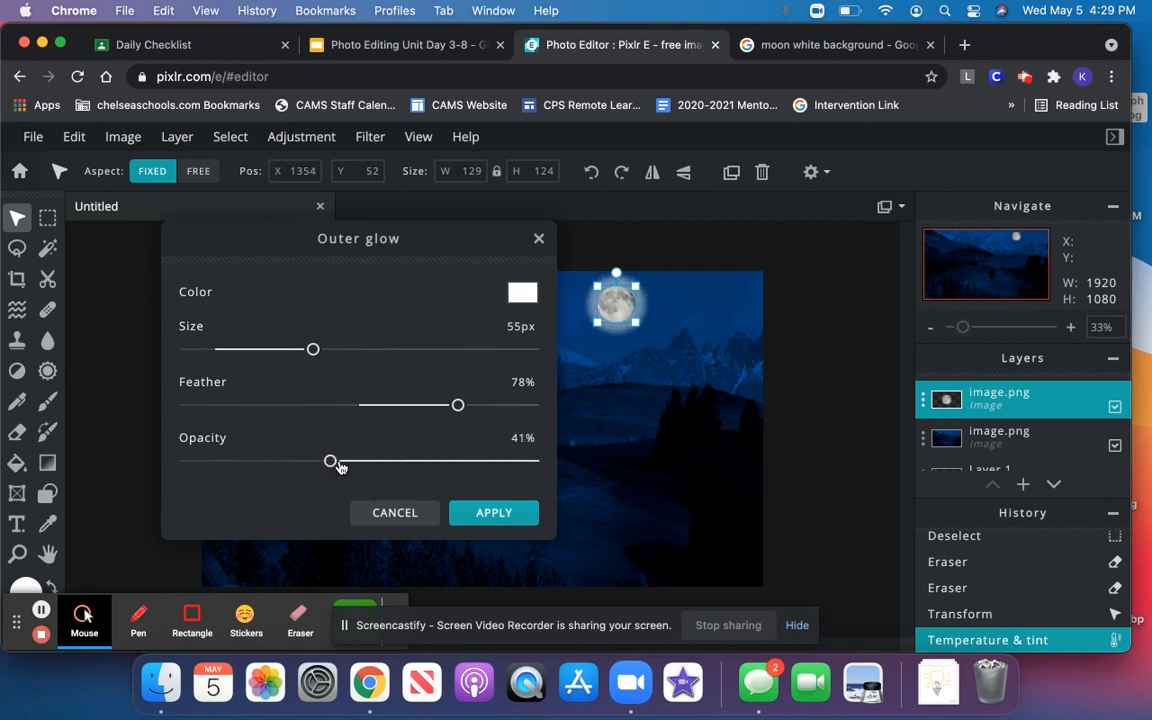
{"action": "left_click", "coordinate": [487, 514]}
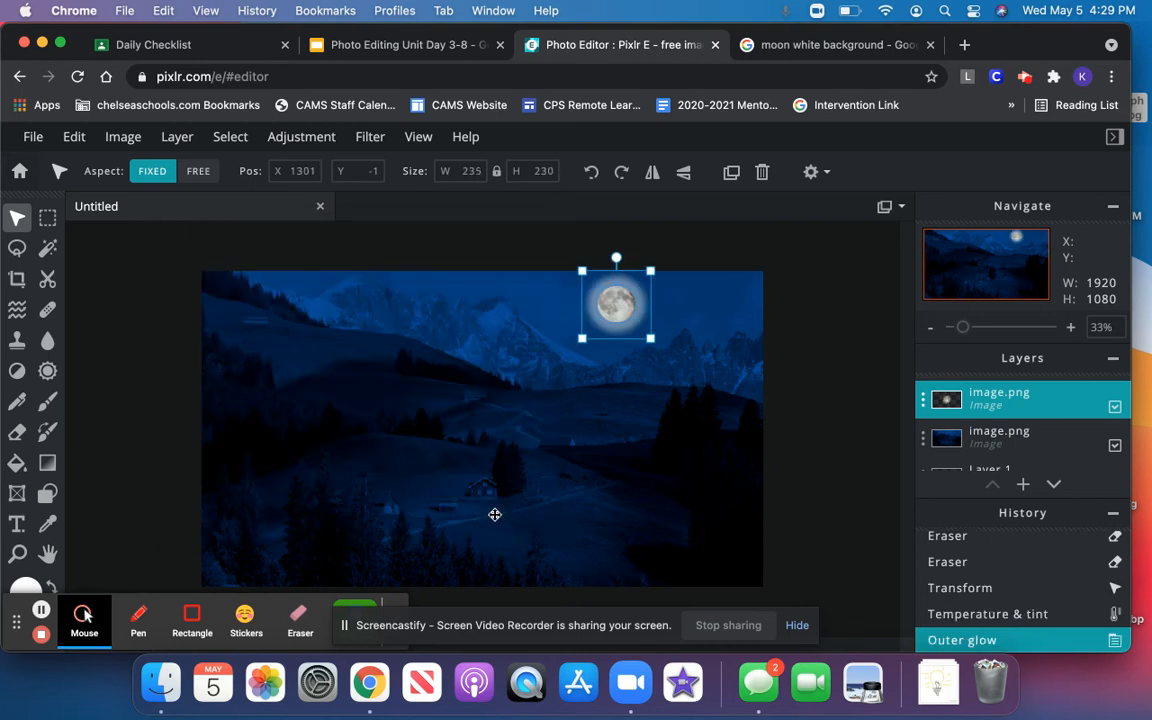
{"action": "left_click", "coordinate": [138, 453]}
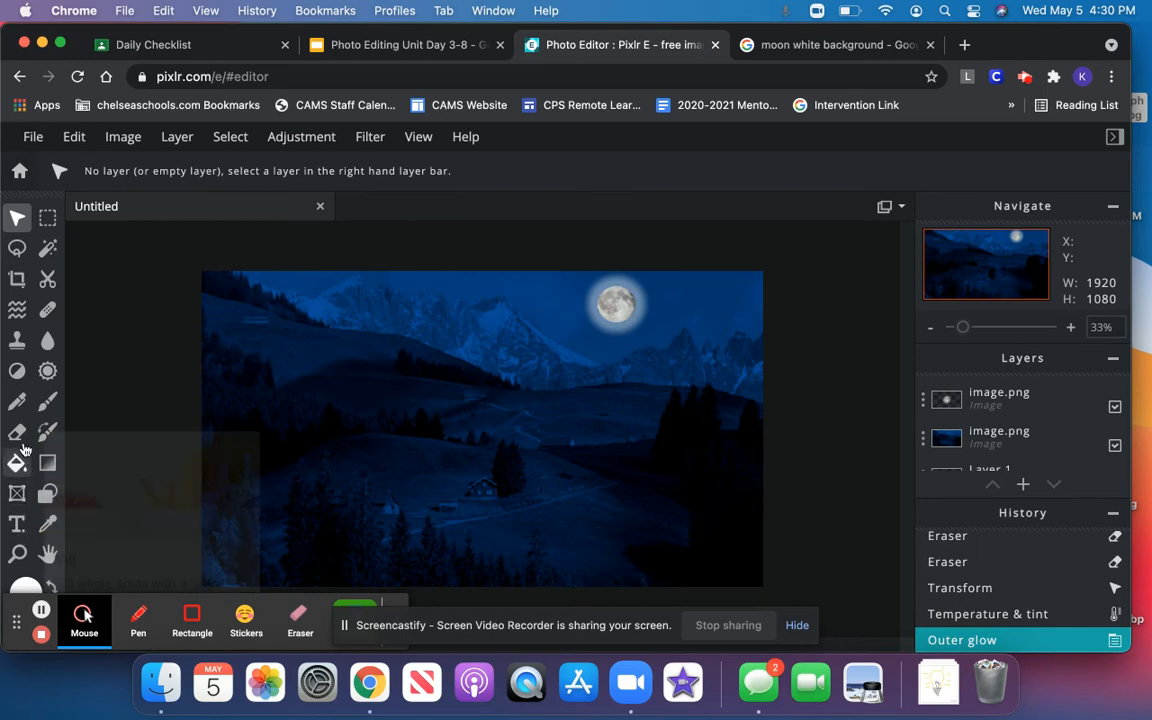
Step: Set the Toning tool's brush to a size of 480 px and a softness of 64%
{"action": "left_click", "coordinate": [17, 373]}
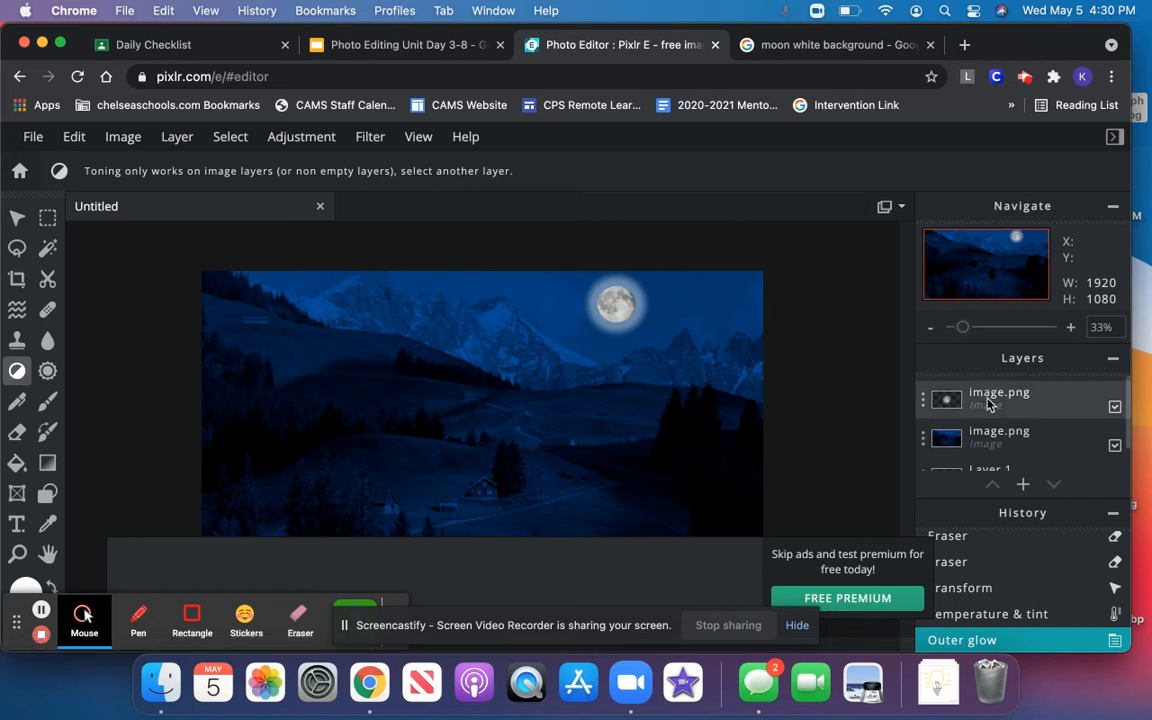
{"action": "left_click", "coordinate": [988, 403]}
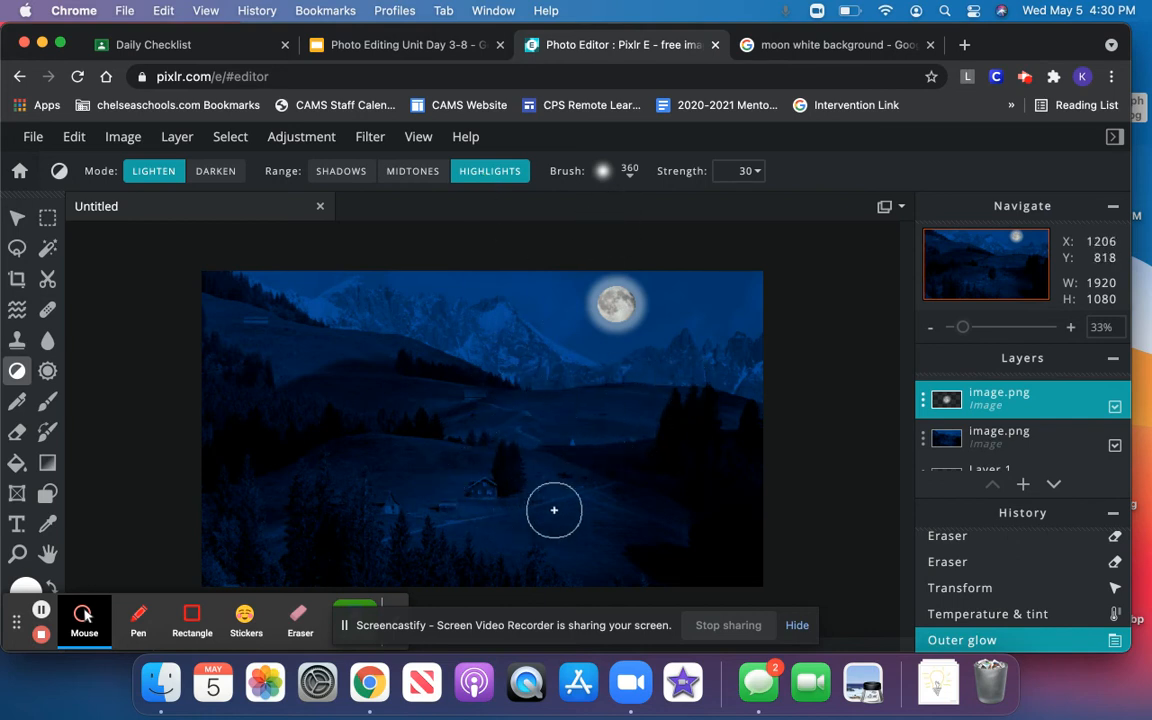
{"action": "left_click", "coordinate": [611, 172]}
{"action": "left_click", "coordinate": [704, 238]}
{"action": "left_click_drag", "start_coordinate": [707, 241], "coordinate": [717, 243]}
{"action": "left_click", "coordinate": [704, 288]}
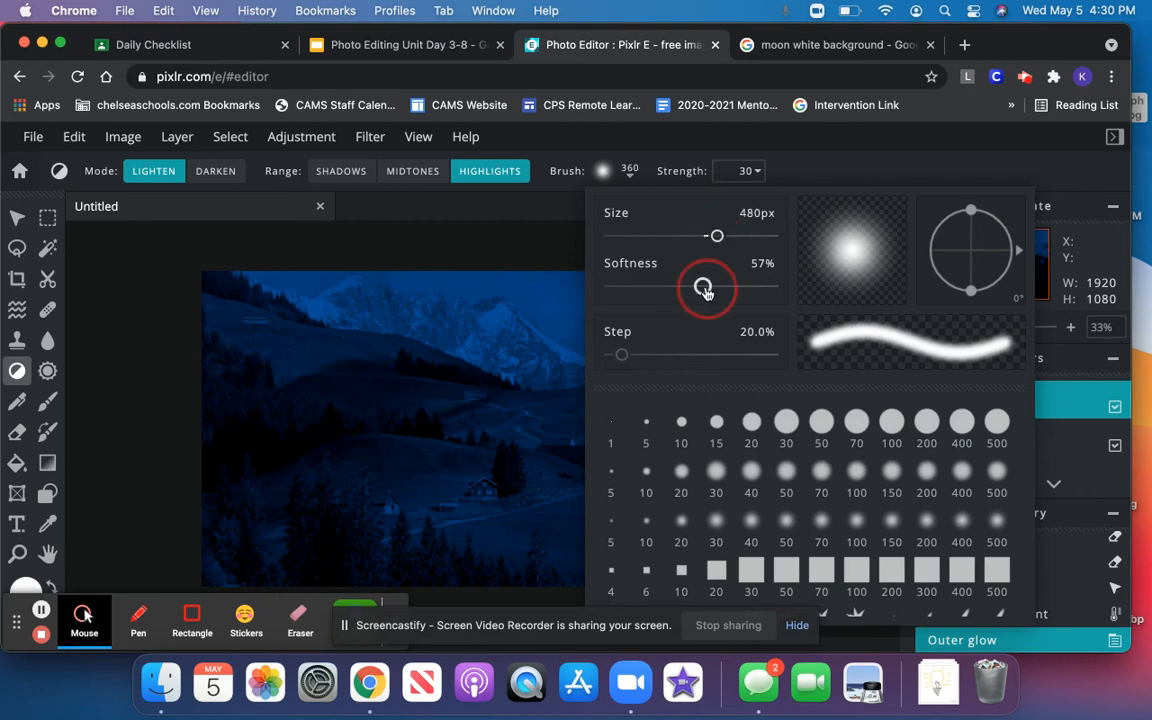
{"action": "left_click_drag", "start_coordinate": [708, 291], "coordinate": [720, 291]}
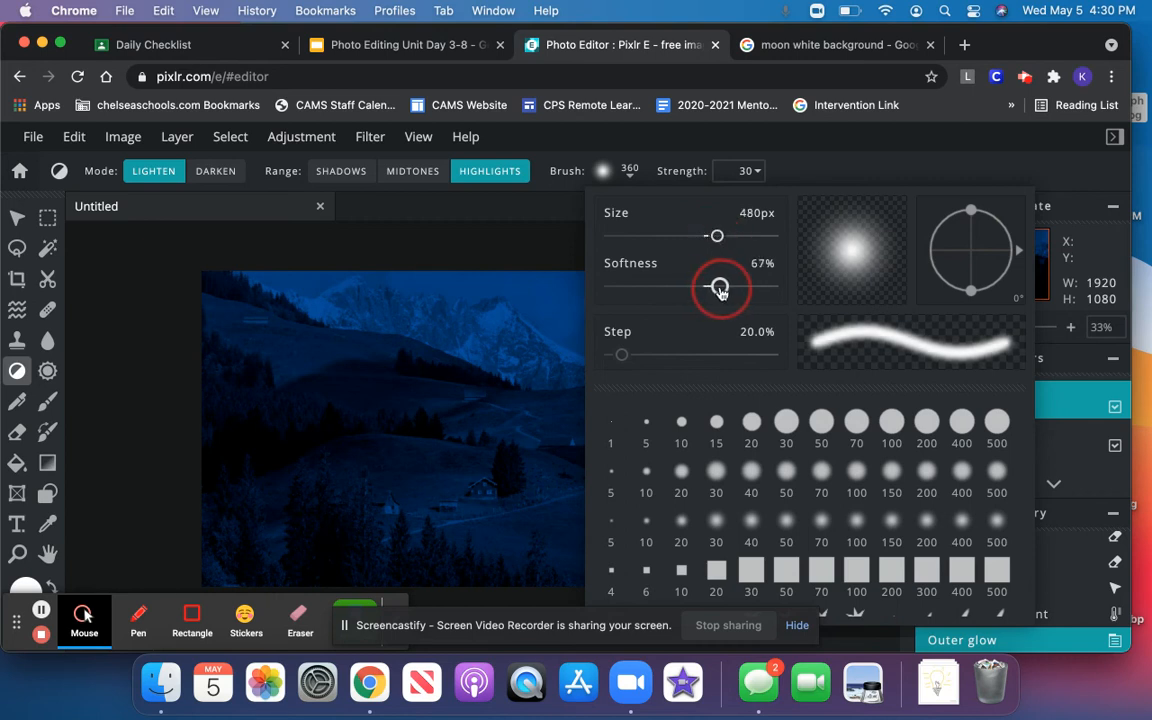
{"action": "mouse_move", "coordinate": [626, 296]}
{"action": "left_mouse_down"}
{"action": "mouse_move", "coordinate": [578, 296]}
{"action": "mouse_move", "coordinate": [715, 293]}
{"action": "left_mouse_up"}
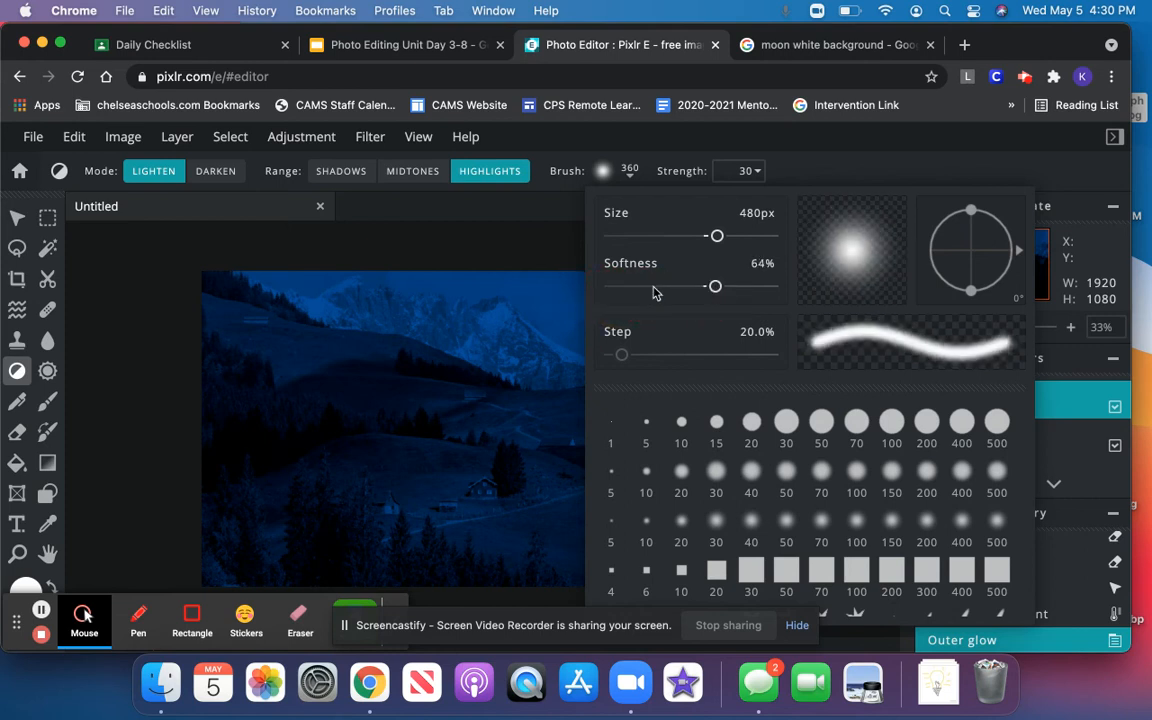
{"action": "left_click", "coordinate": [170, 371]}
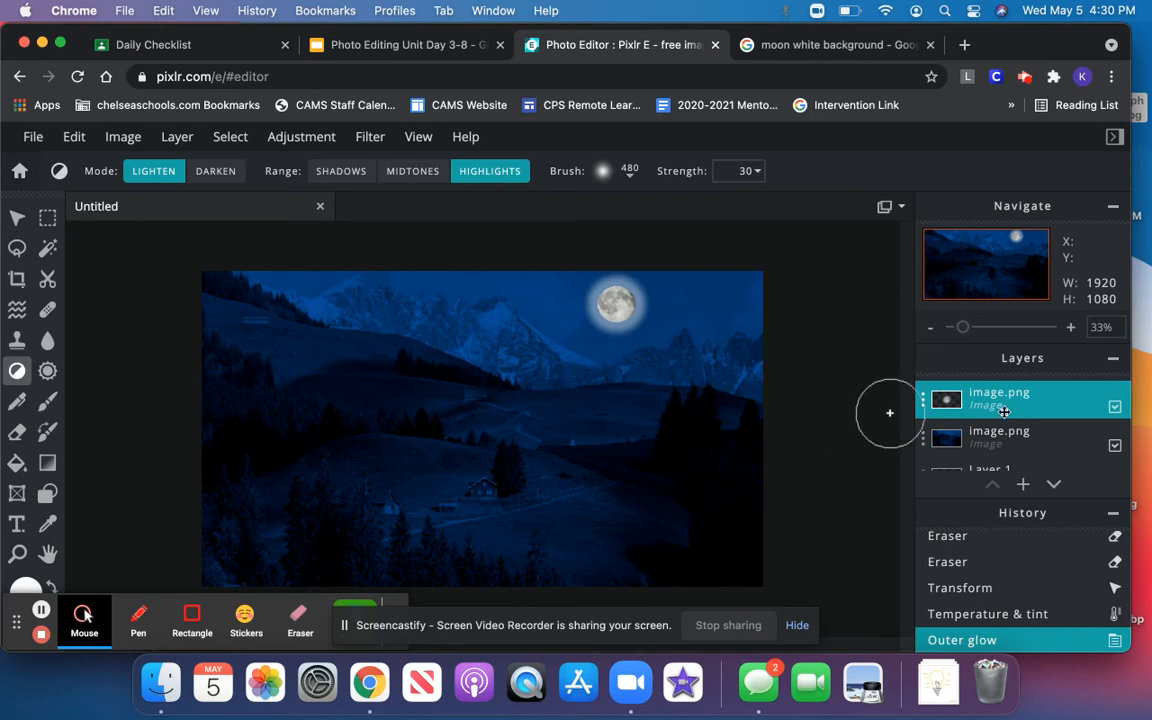
Step: Lighten the highlights on the landscape layer with repeated toning dabs across the valley floor directly below the moon
{"action": "left_click", "coordinate": [990, 436]}
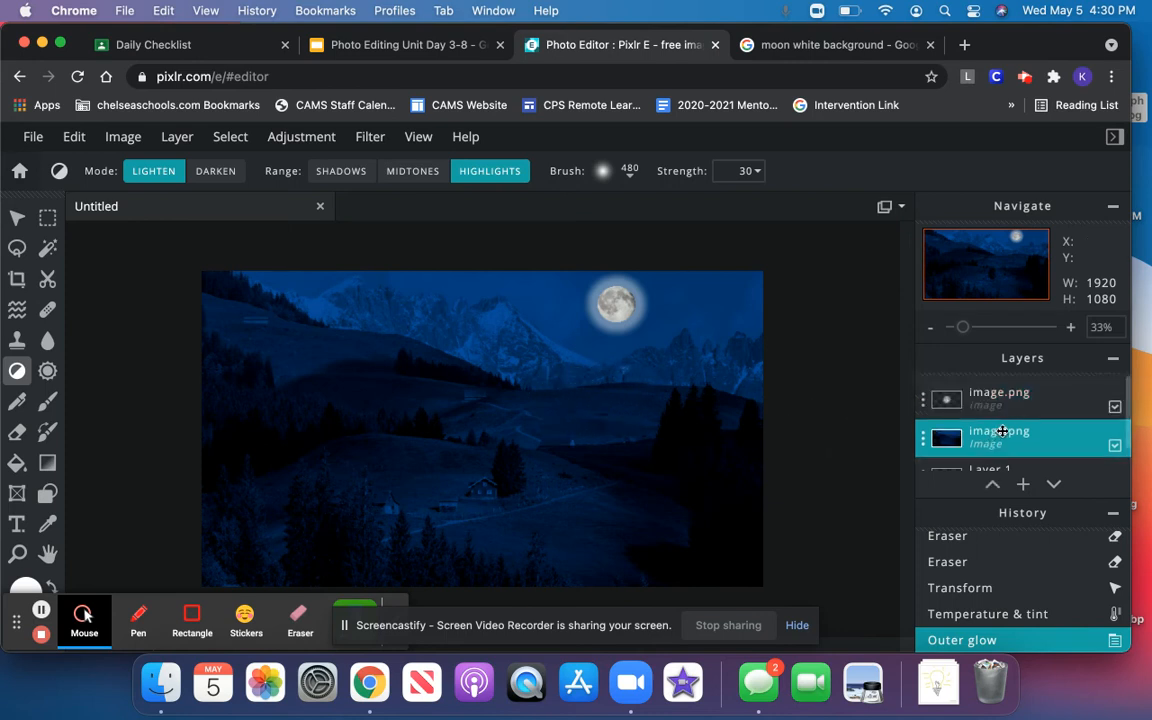
{"action": "left_click", "coordinate": [582, 400]}
{"action": "left_click", "coordinate": [604, 404]}
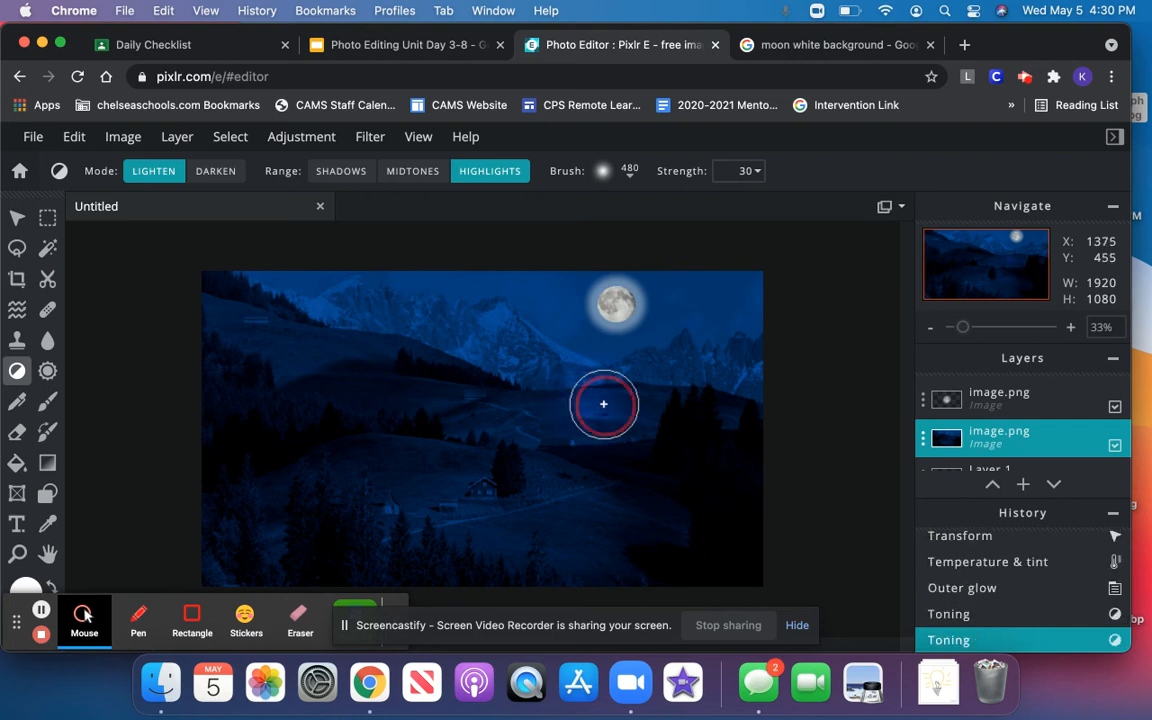
{"action": "left_click", "coordinate": [620, 401]}
{"action": "left_click", "coordinate": [639, 401]}
{"action": "left_click", "coordinate": [646, 402]}
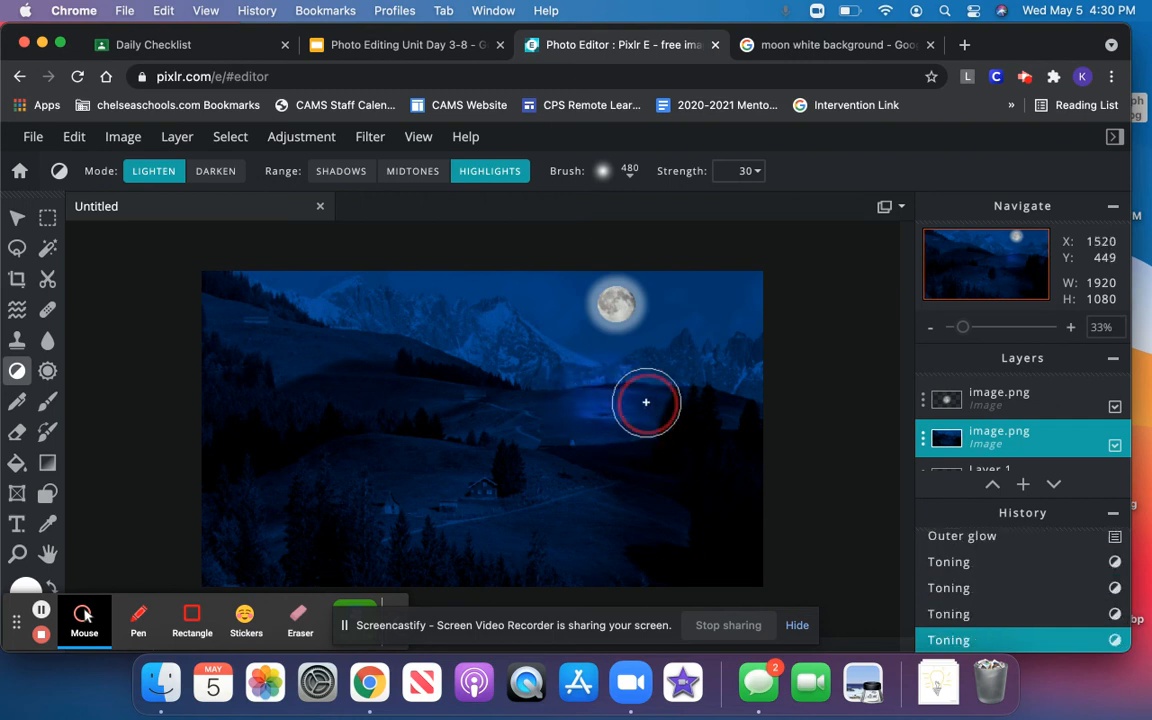
{"action": "left_click", "coordinate": [597, 408]}
{"action": "left_click", "coordinate": [571, 407]}
{"action": "left_click", "coordinate": [536, 407]}
{"action": "left_click", "coordinate": [642, 399]}
{"action": "left_click", "coordinate": [622, 419]}
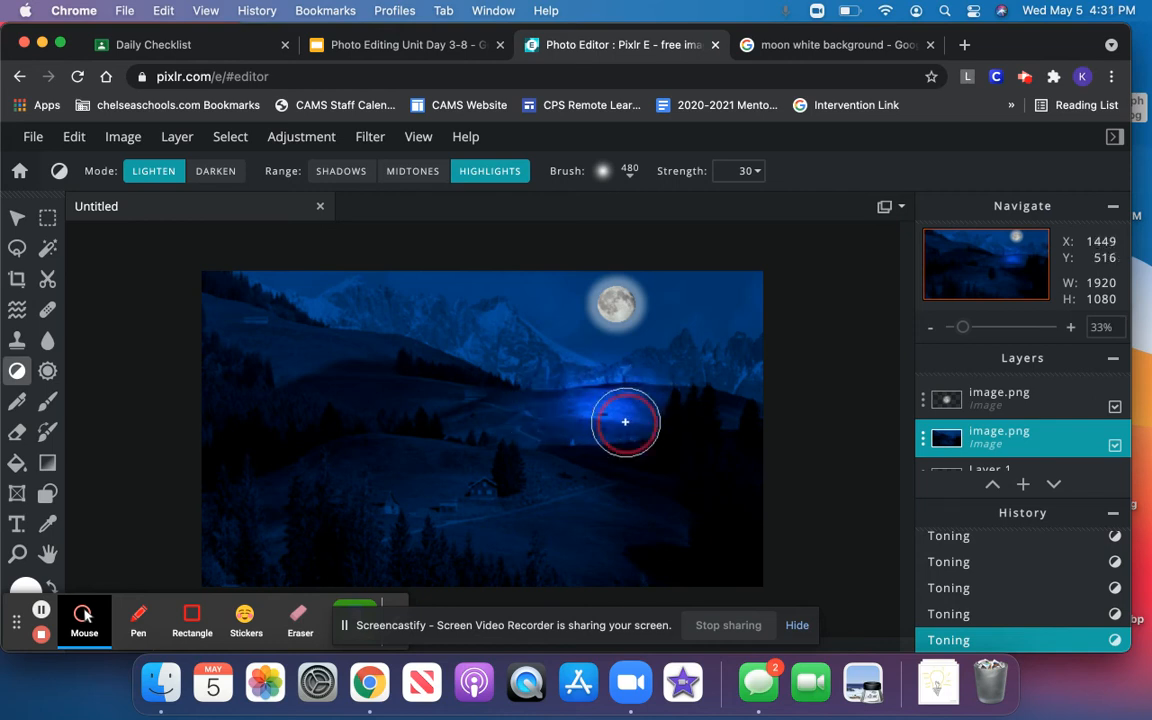
{"action": "left_click", "coordinate": [586, 437]}
{"action": "left_click", "coordinate": [578, 436]}
{"action": "left_click", "coordinate": [560, 440]}
{"action": "left_click", "coordinate": [530, 437]}
Step: Lighten the highlights on the foreground slope beside the house with toning dabs to extend the moonlight downward
{"action": "left_click", "coordinate": [566, 481]}
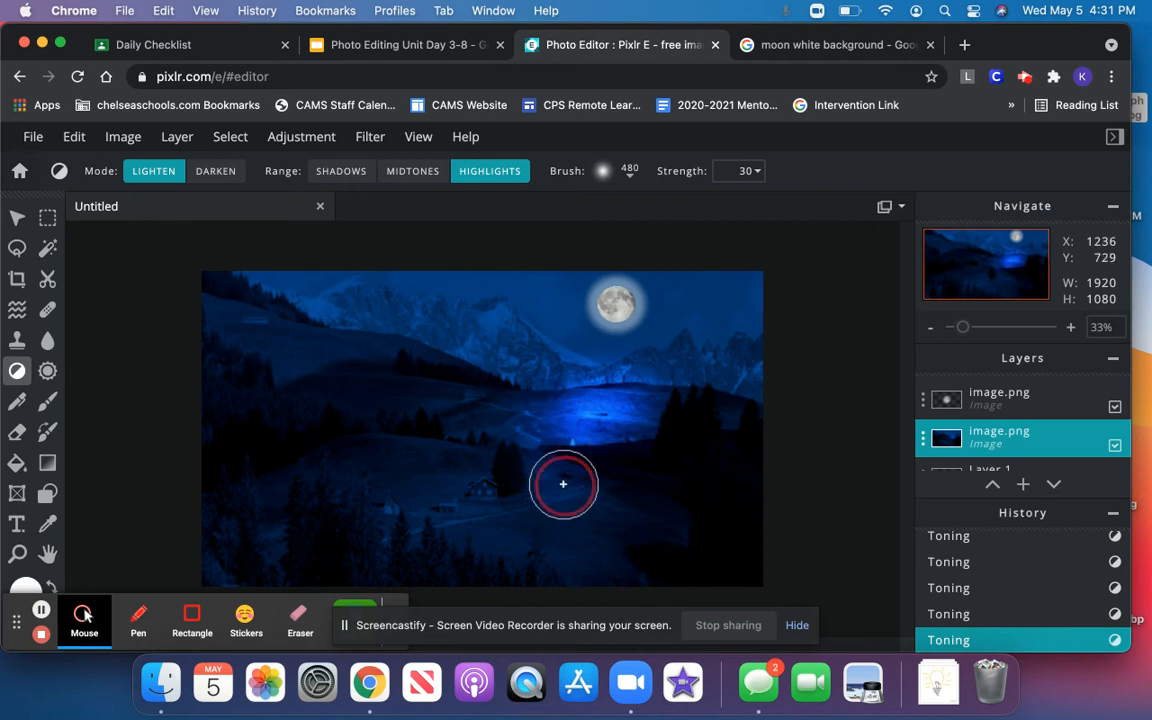
{"action": "left_click", "coordinate": [613, 510]}
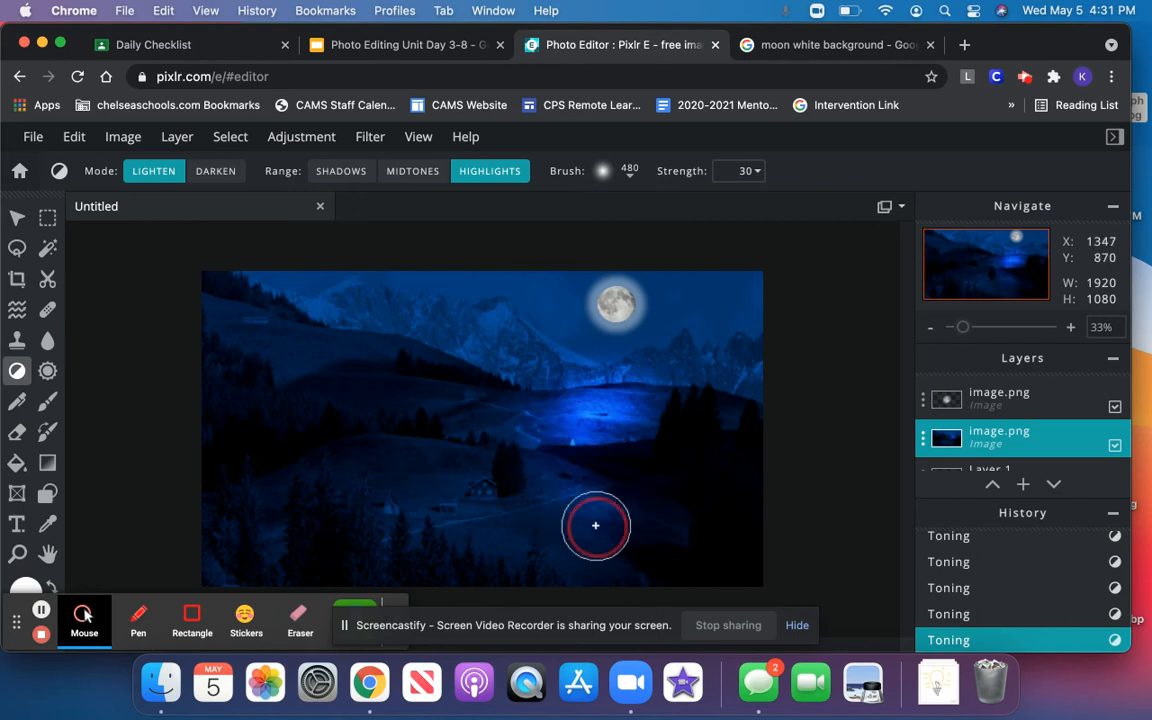
{"action": "left_click", "coordinate": [581, 509]}
{"action": "left_click", "coordinate": [540, 520]}
{"action": "left_click", "coordinate": [552, 546]}
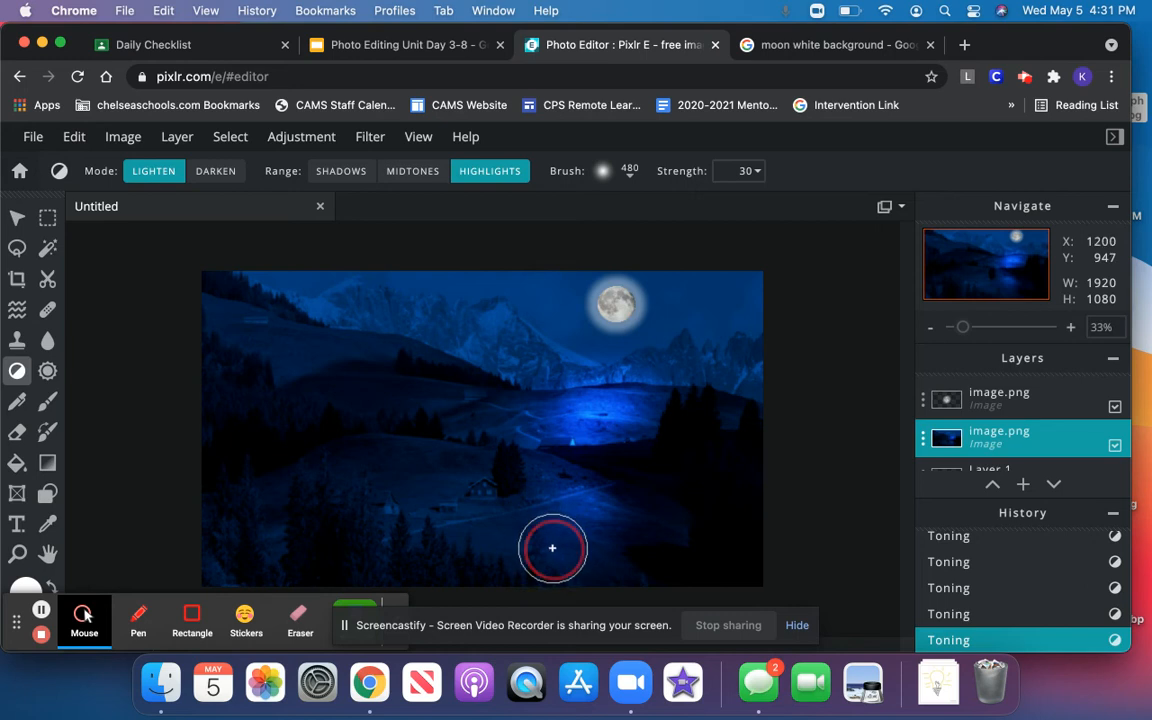
{"action": "left_click", "coordinate": [599, 519]}
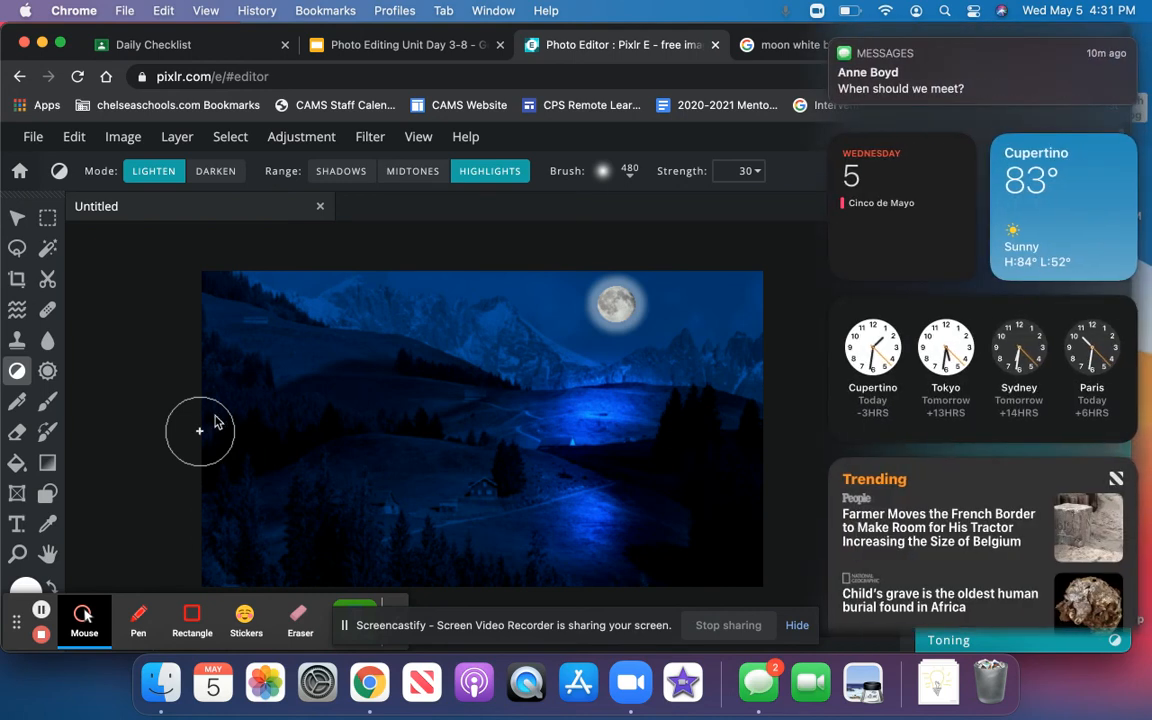
Step: Dismiss the notification panel and search Google Images for "night clouds"
{"action": "left_click", "coordinate": [833, 43]}
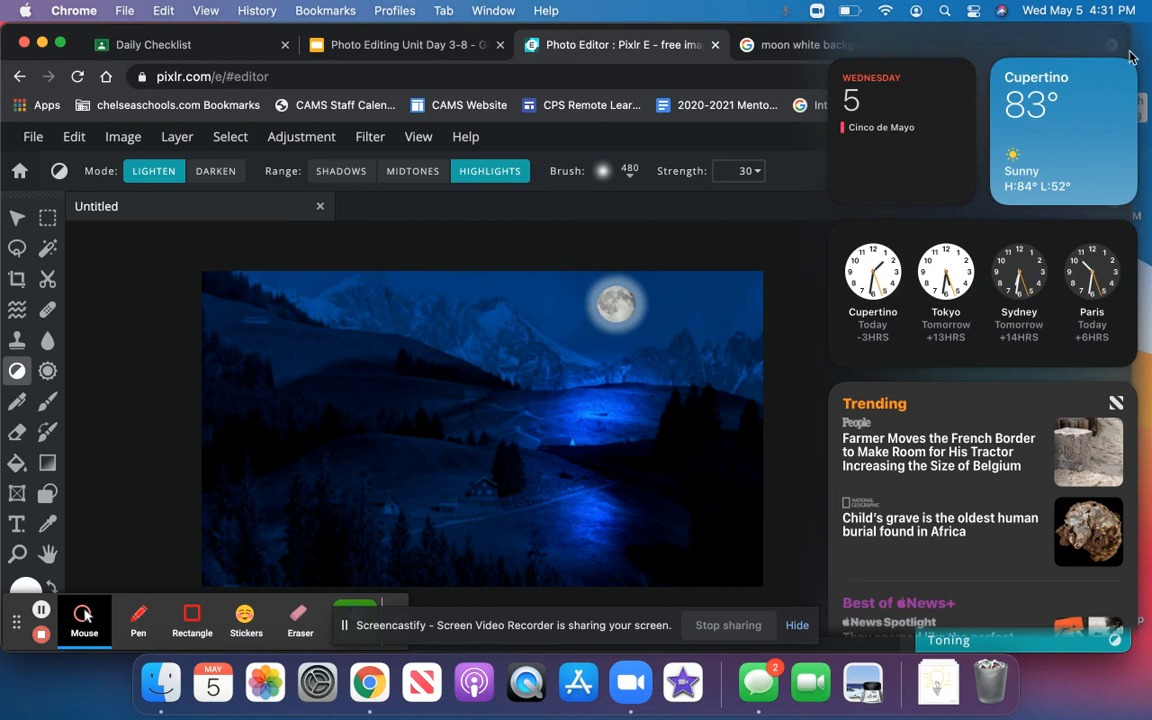
{"action": "left_click", "coordinate": [985, 187]}
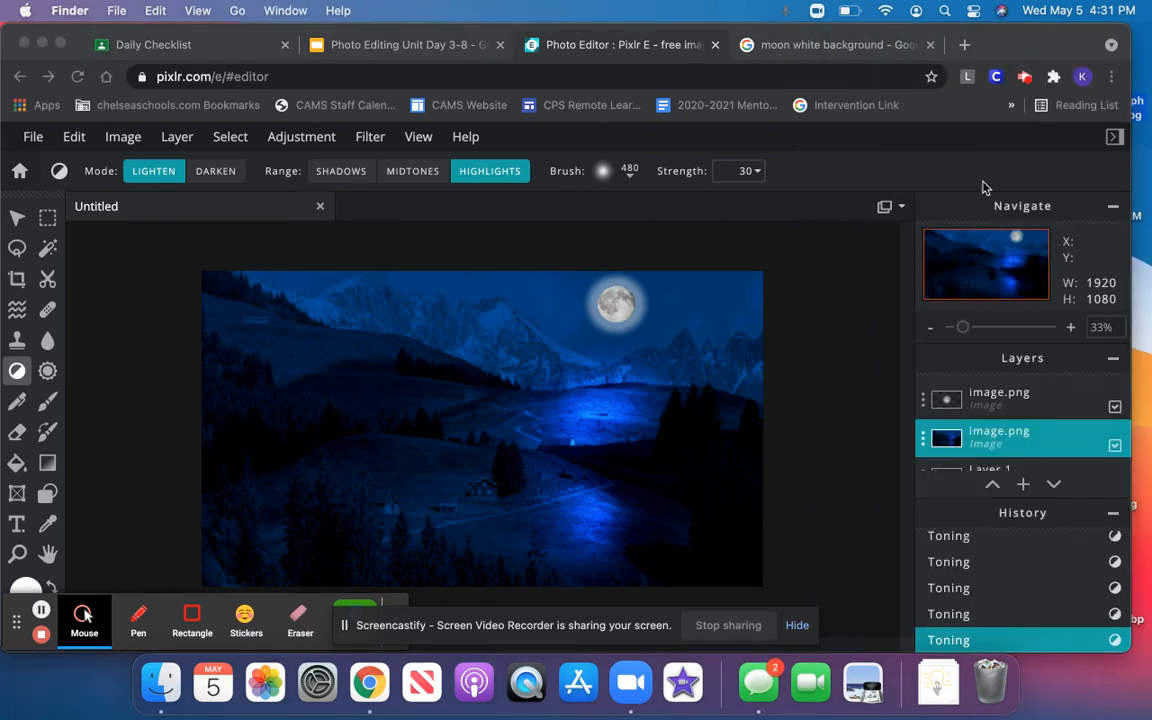
{"action": "left_click", "coordinate": [822, 45]}
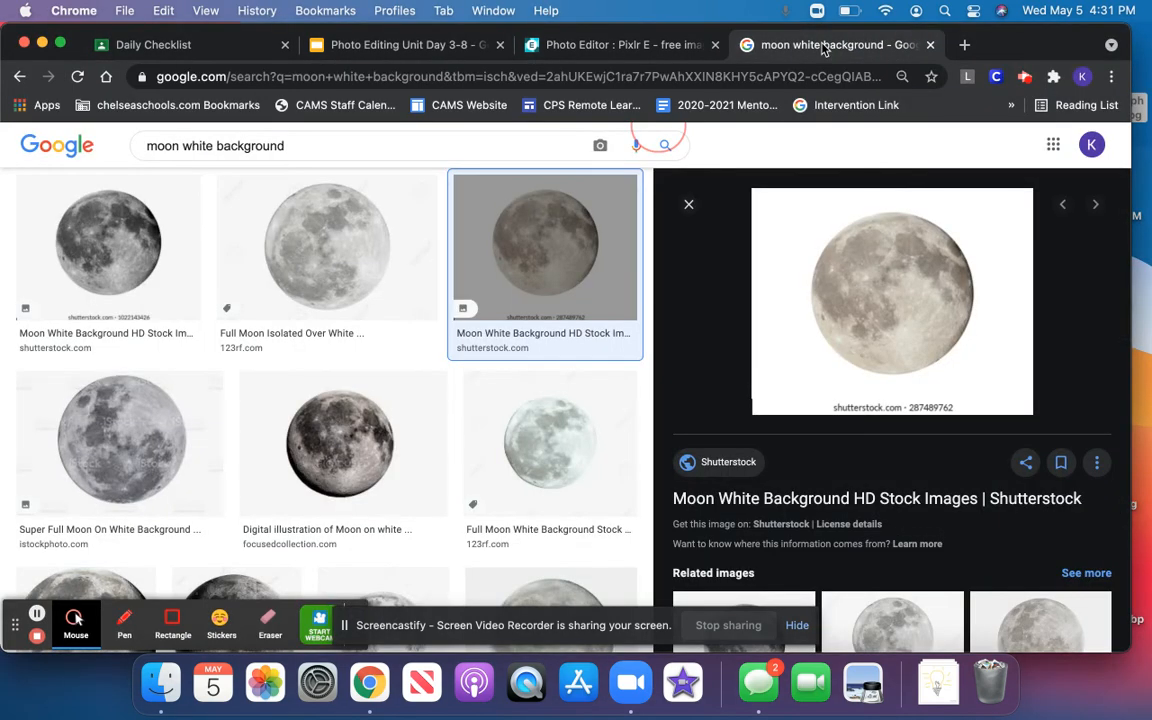
{"action": "scroll", "coordinate": [610, 270], "scroll_direction": "up", "scroll_amount": 3}
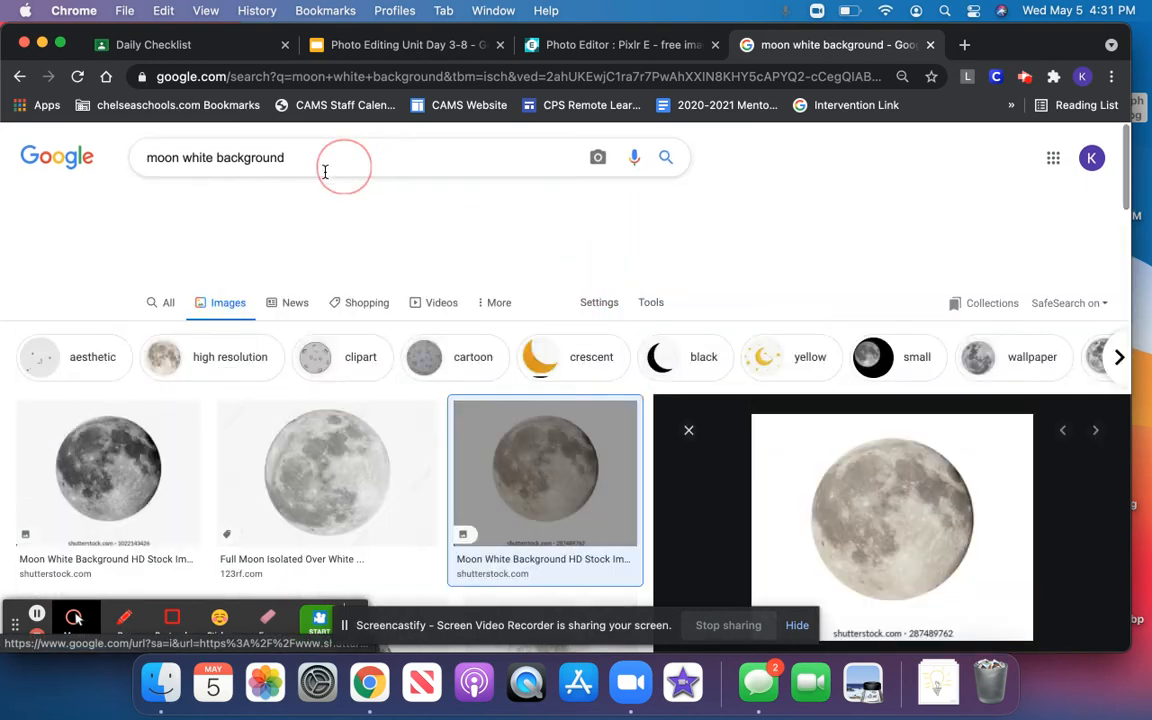
{"action": "double_click", "coordinate": [292, 157]}
{"action": "triple_click", "coordinate": [292, 157]}
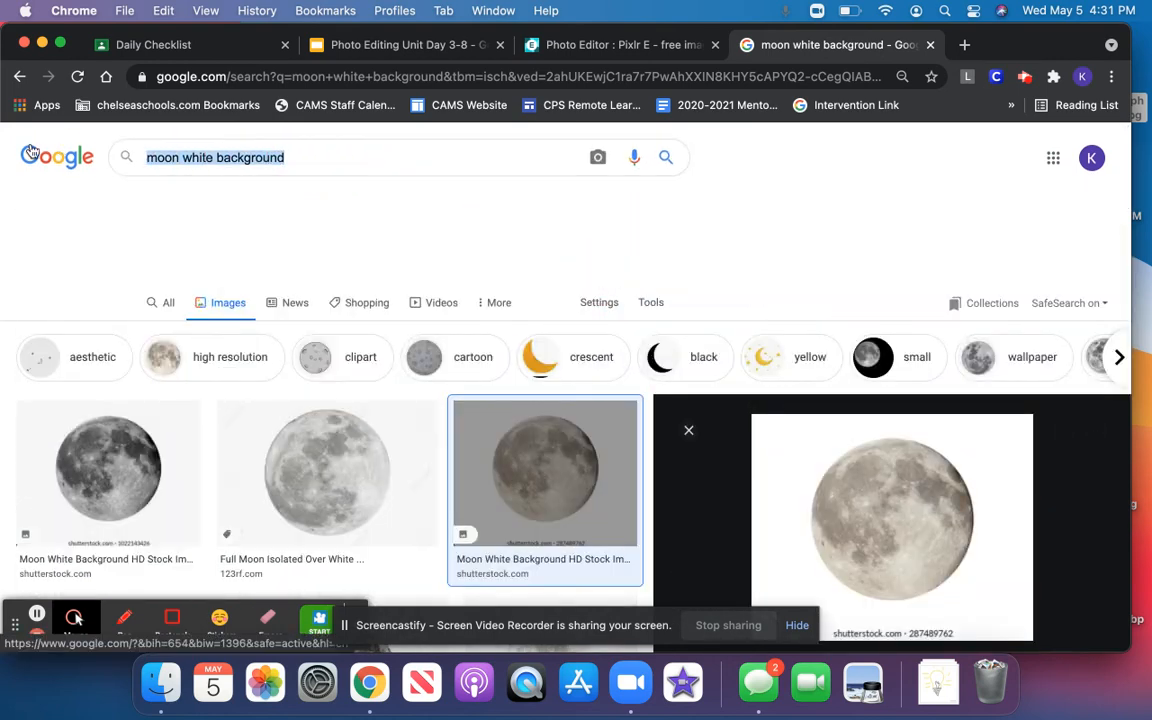
{"action": "type", "text": "night clou"}
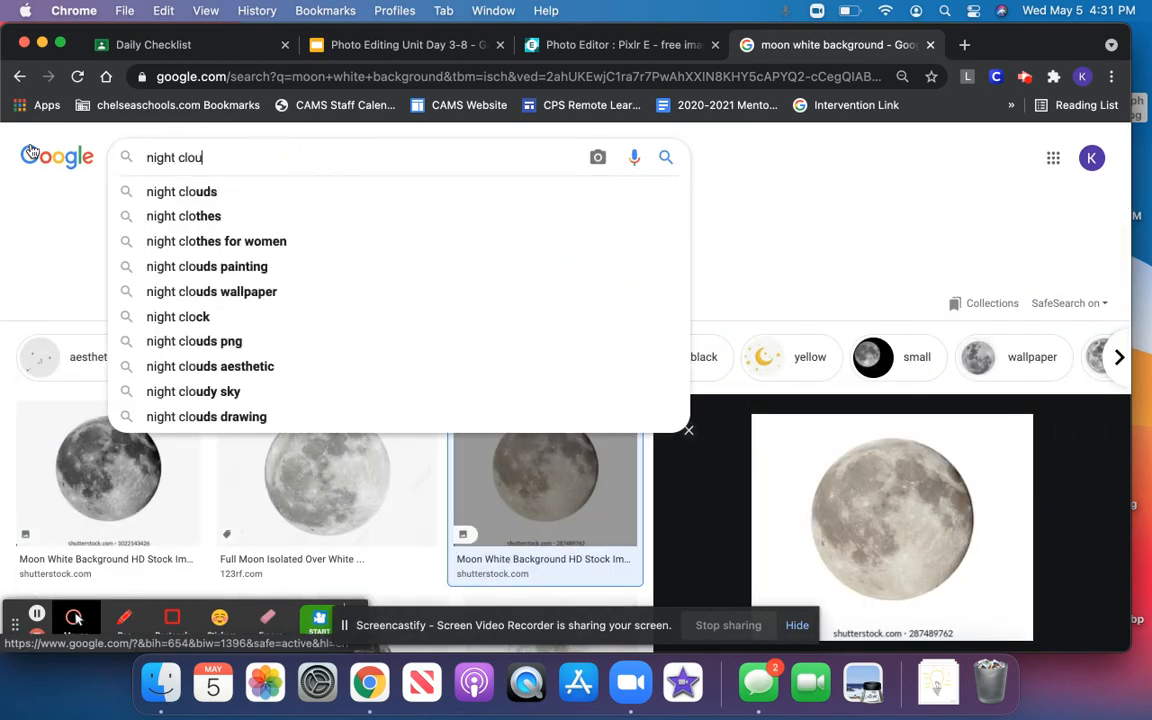
{"action": "type", "text": "ds"}
{"action": "key", "text": "Return"}
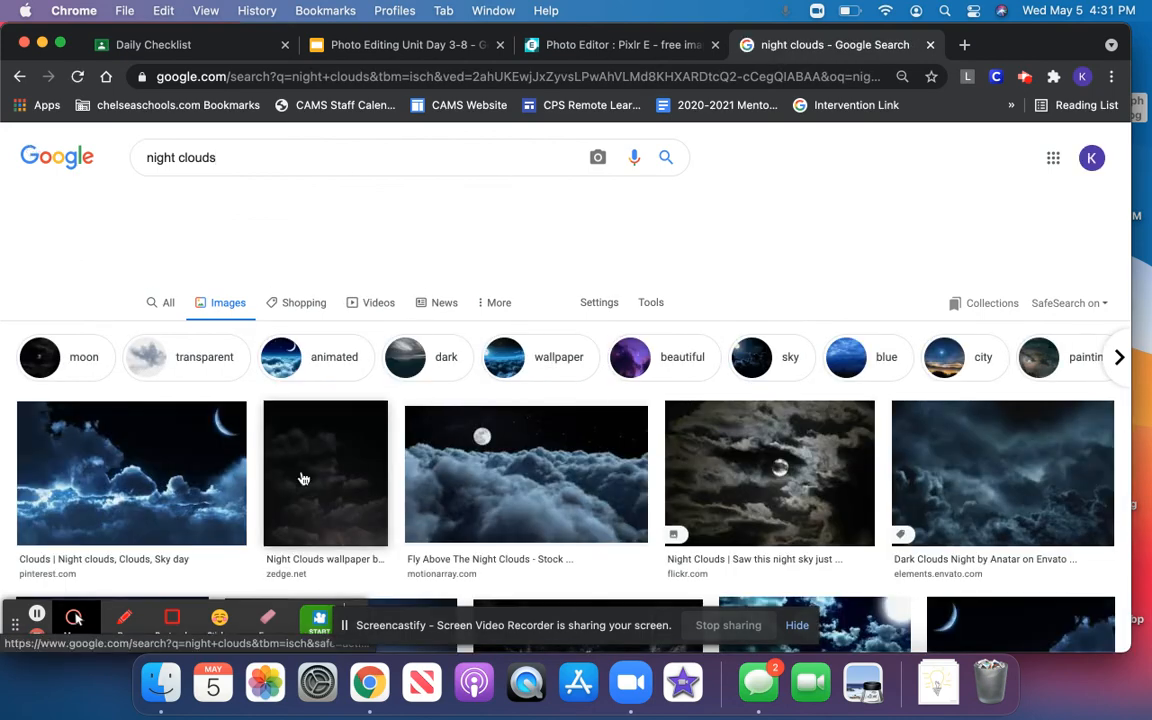
Step: Copy the 1280 × 720 "night clouds - YouTube" image from the results and paste it into the Pixlr composition
{"action": "scroll", "coordinate": [303, 479], "scroll_direction": "down", "scroll_amount": 6}
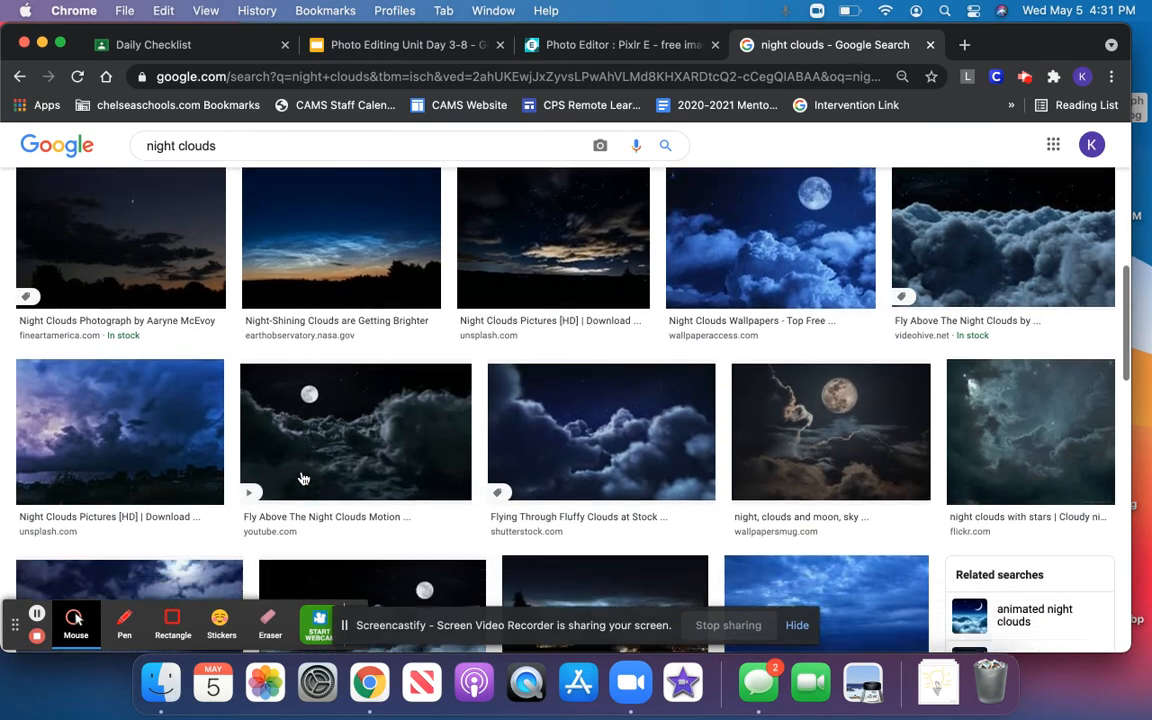
{"action": "scroll", "coordinate": [303, 479], "scroll_direction": "down", "scroll_amount": 4}
{"action": "left_click", "coordinate": [169, 461]}
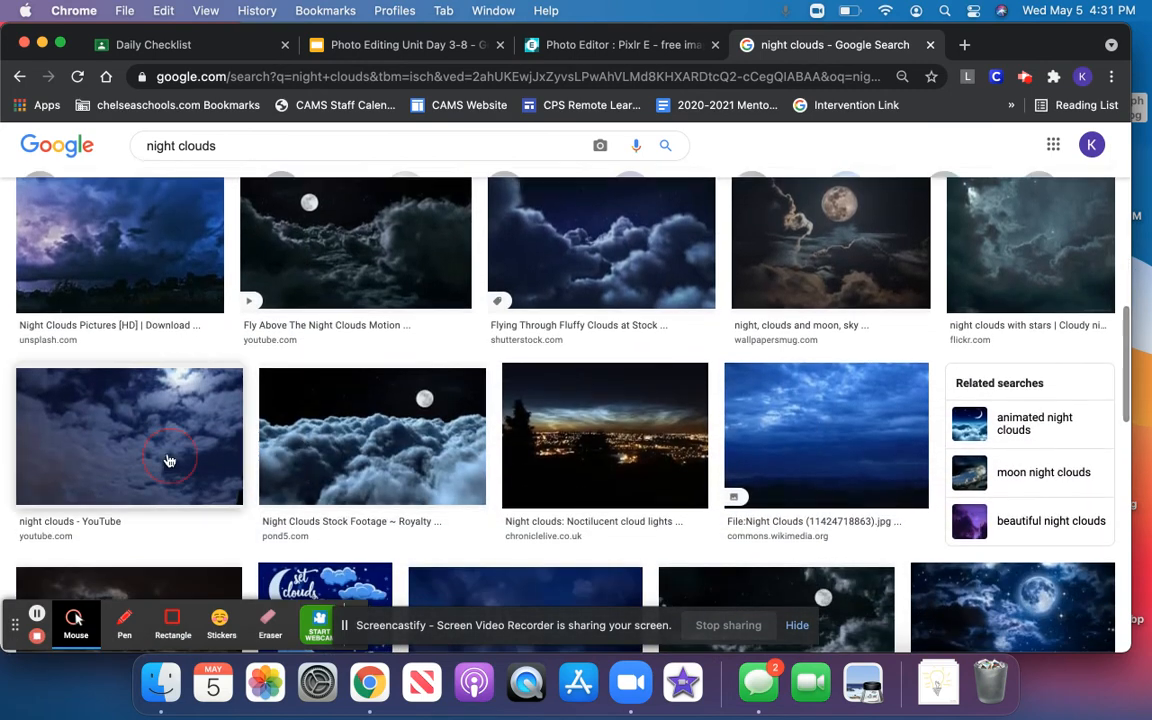
{"action": "right_click", "coordinate": [885, 311]}
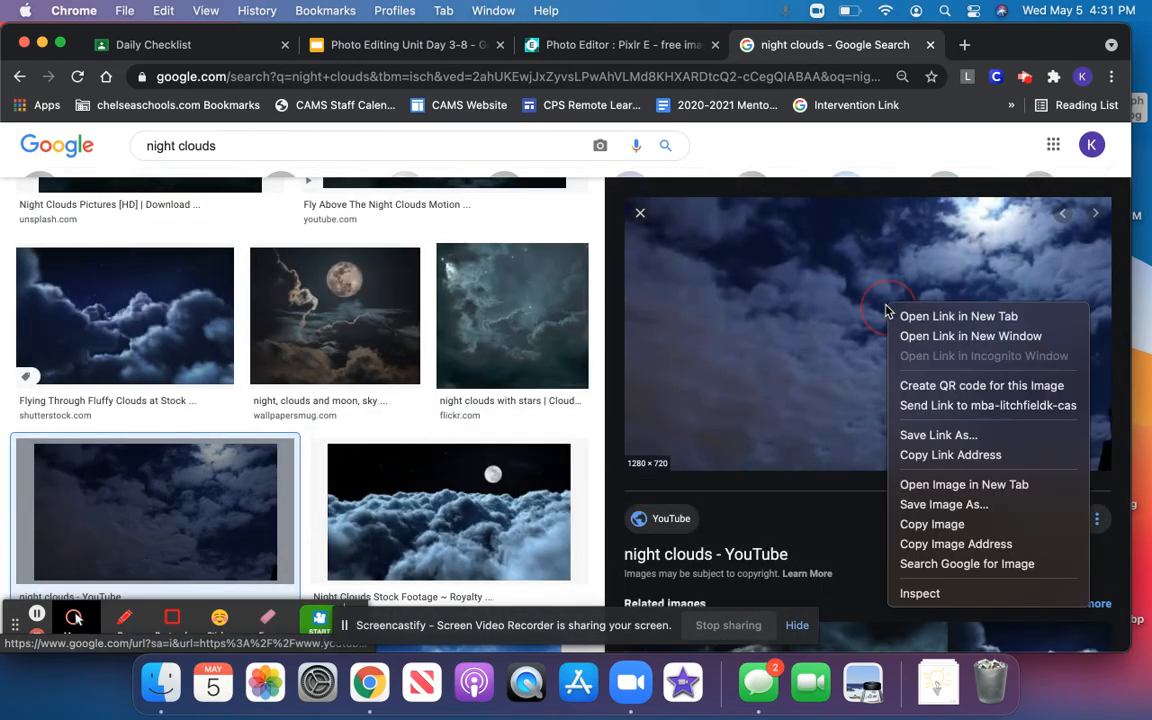
{"action": "left_click", "coordinate": [953, 524]}
{"action": "left_click", "coordinate": [540, 44]}
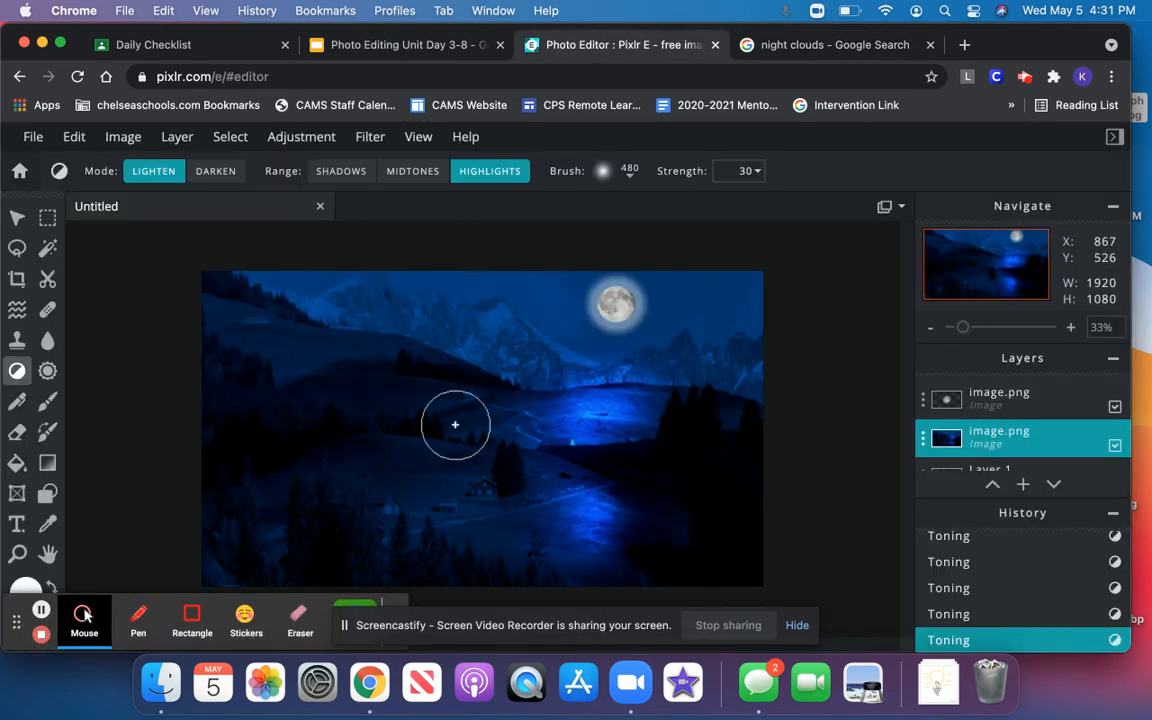
{"action": "key", "text": "super+v"}
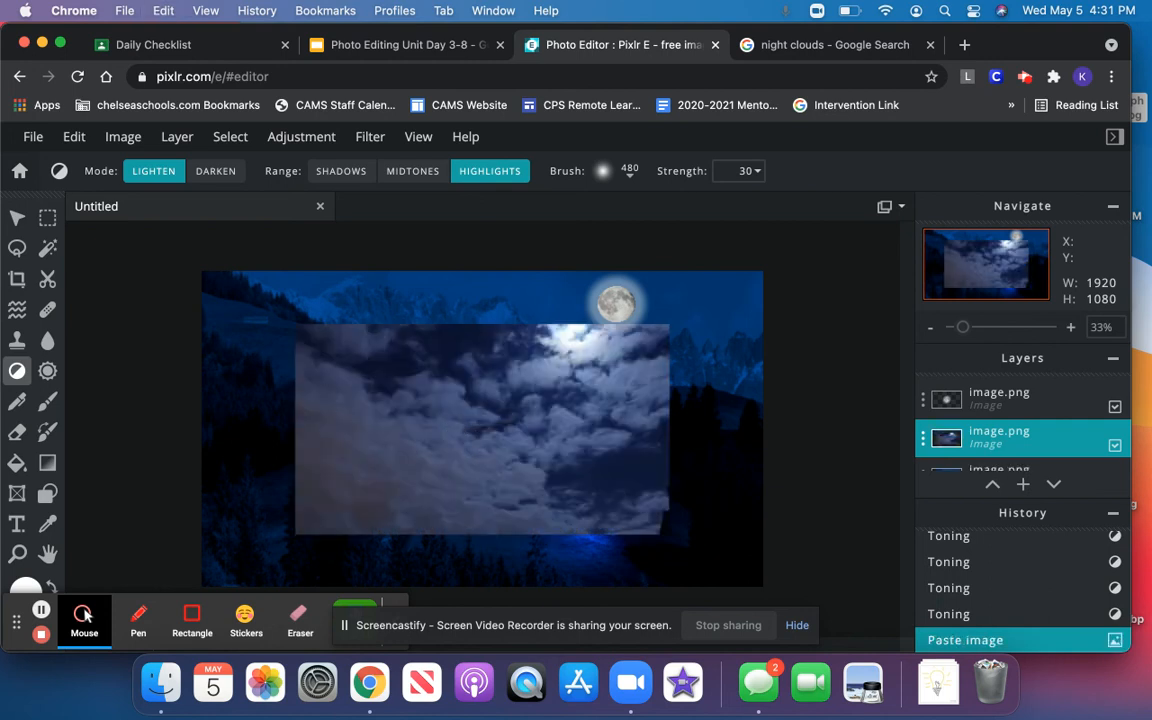
Step: Select and delete two dark sky areas of the pasted cloud image with the Wand at tolerance 32, and deselect
{"action": "left_click", "coordinate": [46, 252]}
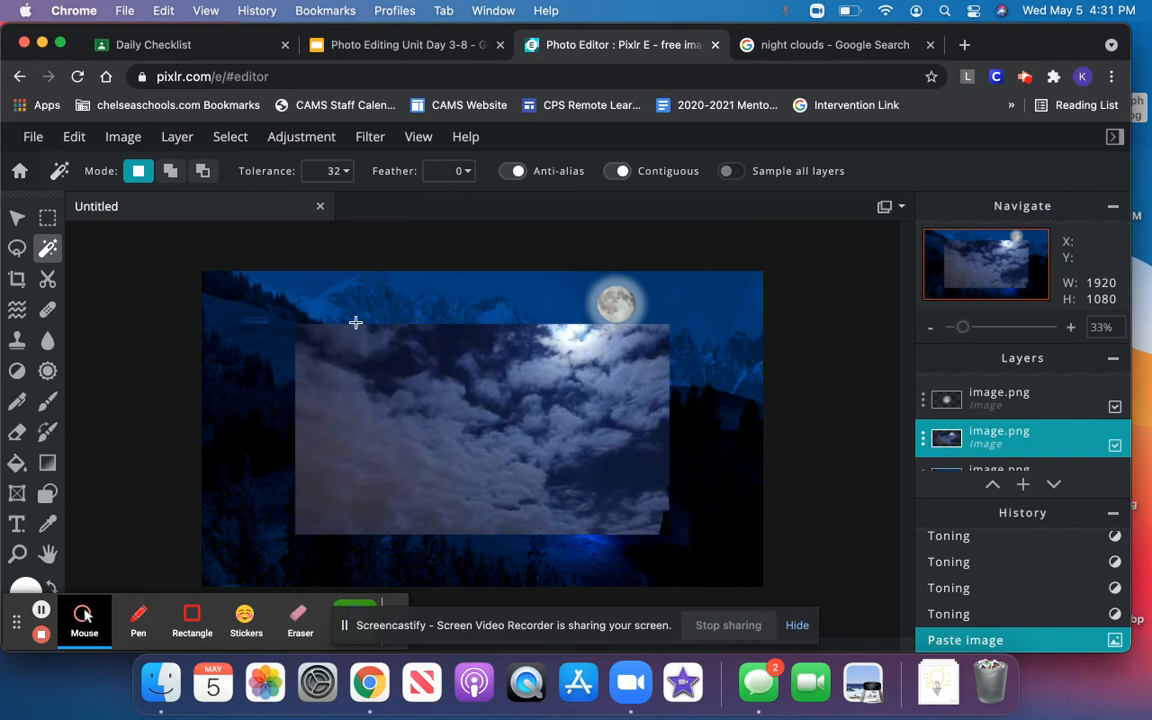
{"action": "left_click", "coordinate": [449, 347]}
{"action": "key", "text": "Delete"}
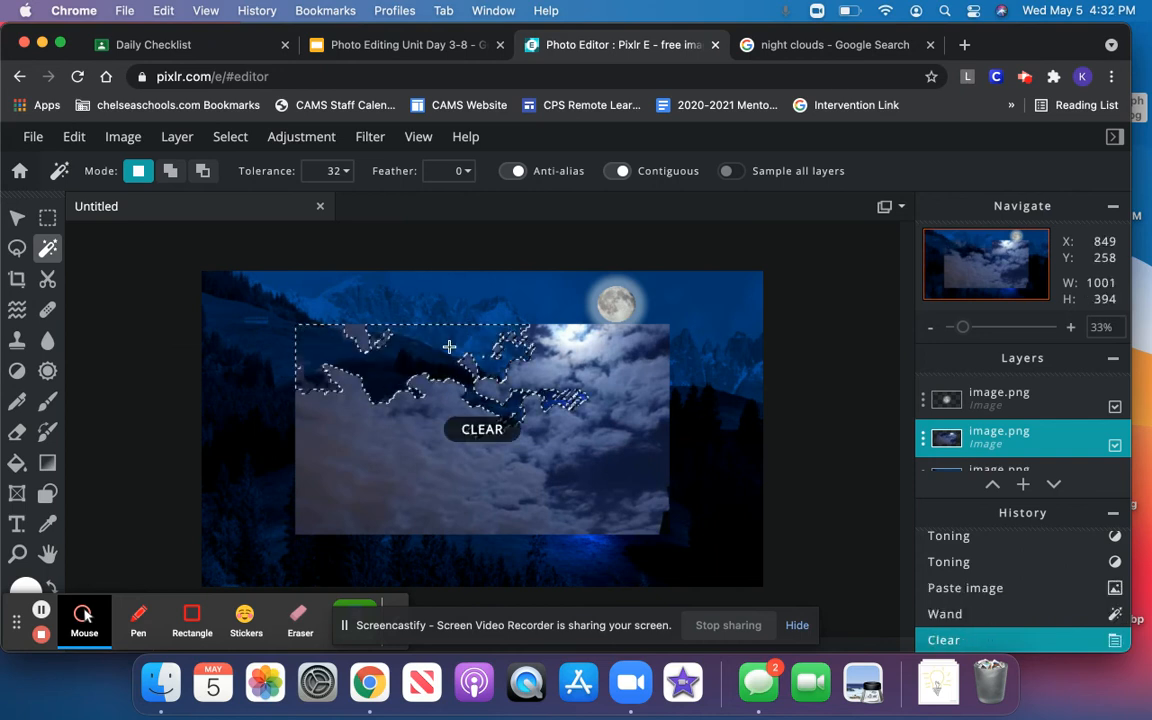
{"action": "left_click", "coordinate": [644, 471]}
{"action": "key", "text": "Delete"}
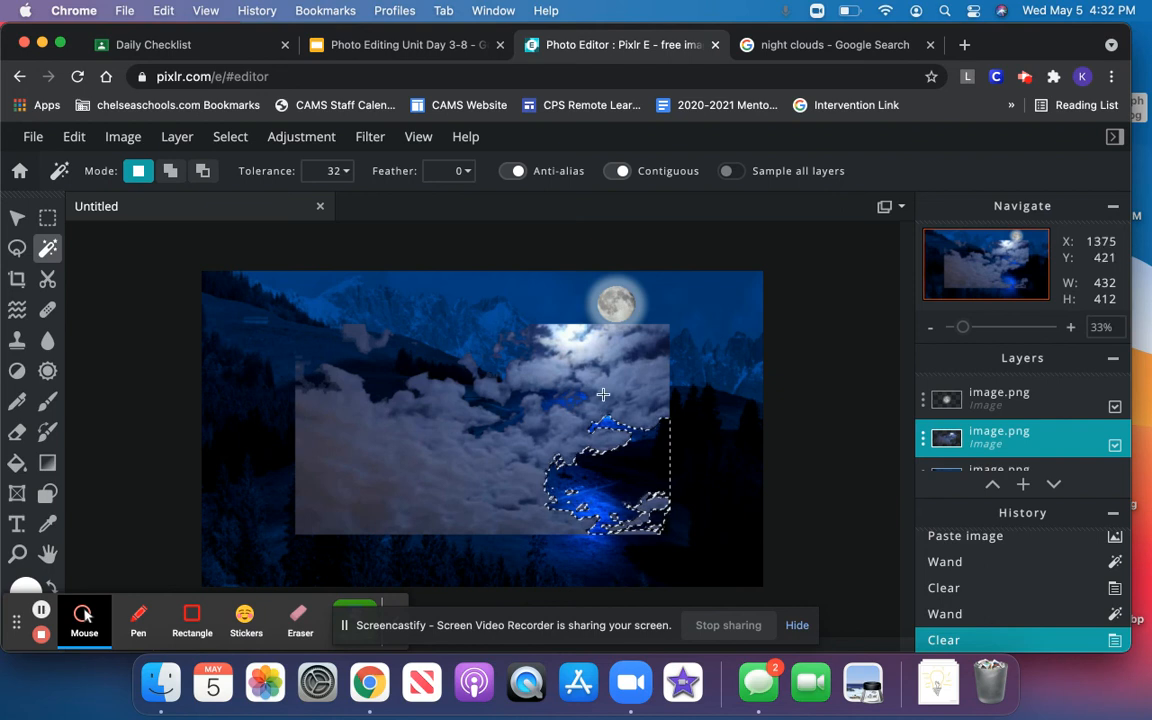
{"action": "key", "text": "ctrl+d"}
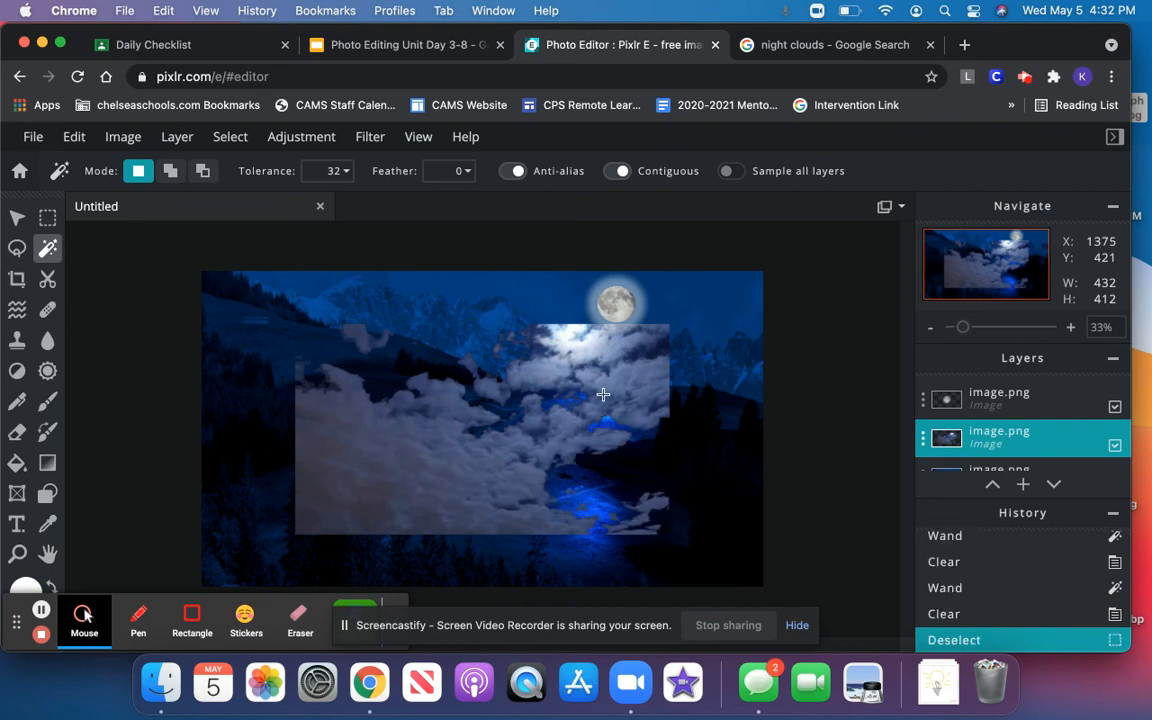
Step: Erase the cloud image's hard outer edges with an eraser brush of 440 px size and 73% softness
{"action": "left_click", "coordinate": [18, 434]}
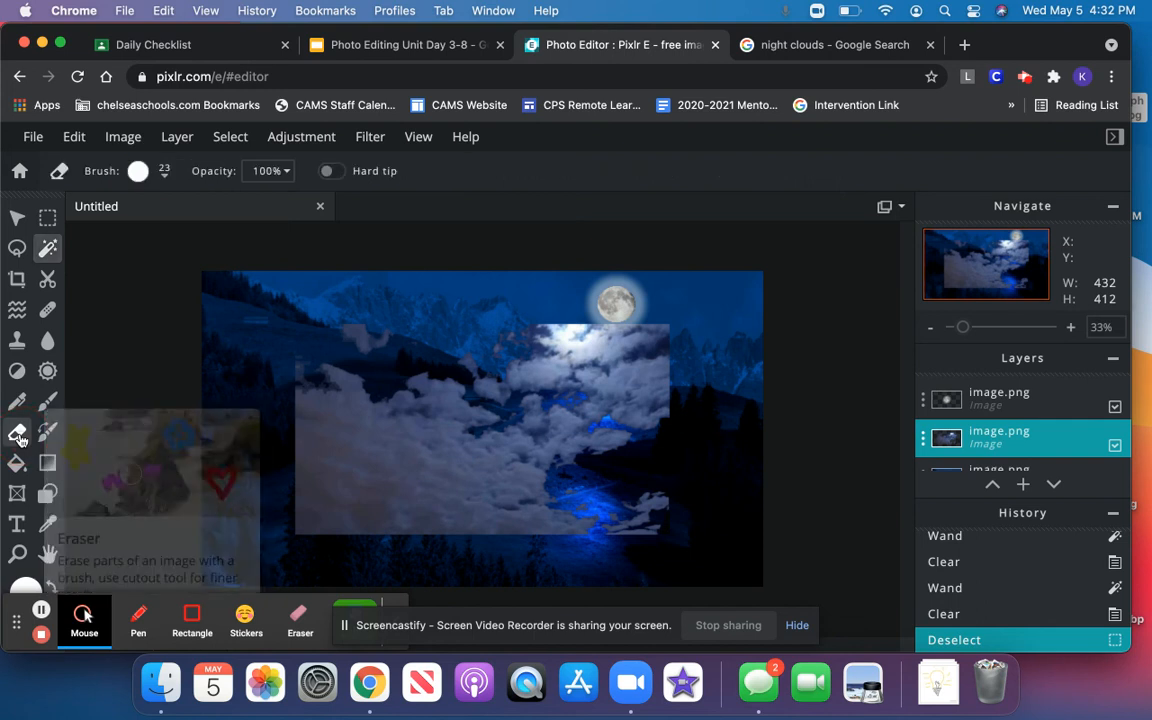
{"action": "left_click", "coordinate": [139, 173]}
{"action": "left_click_drag", "start_coordinate": [160, 237], "coordinate": [247, 235]}
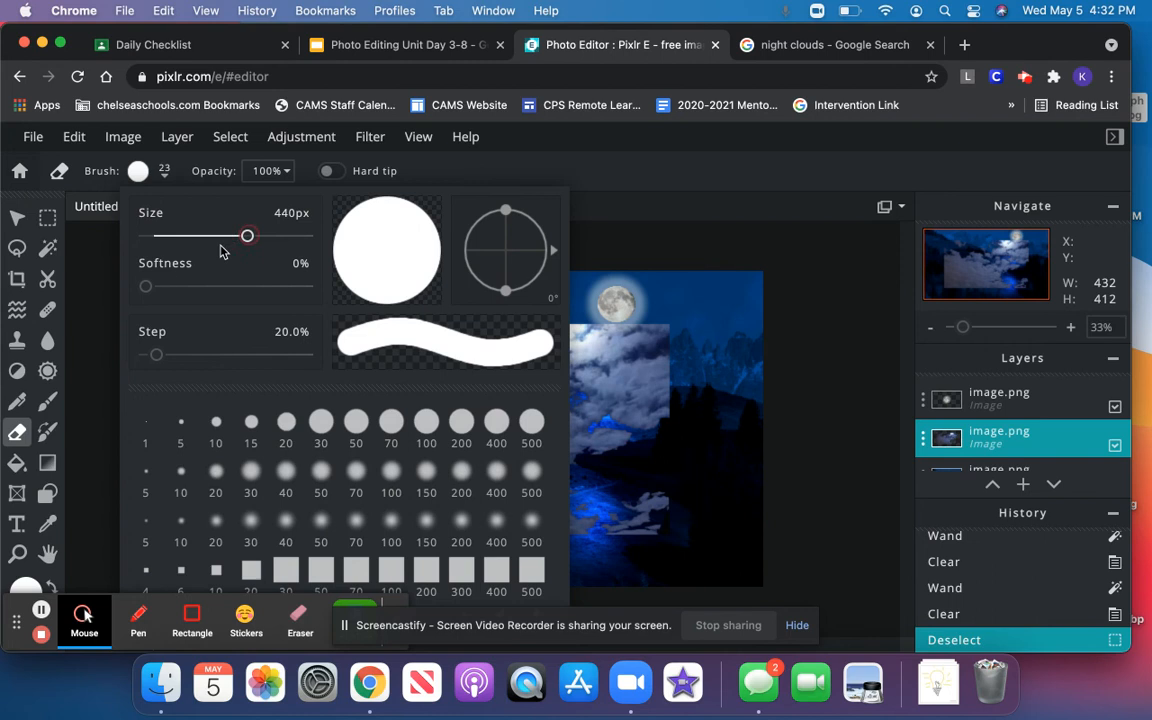
{"action": "left_click_drag", "start_coordinate": [146, 289], "coordinate": [263, 289]}
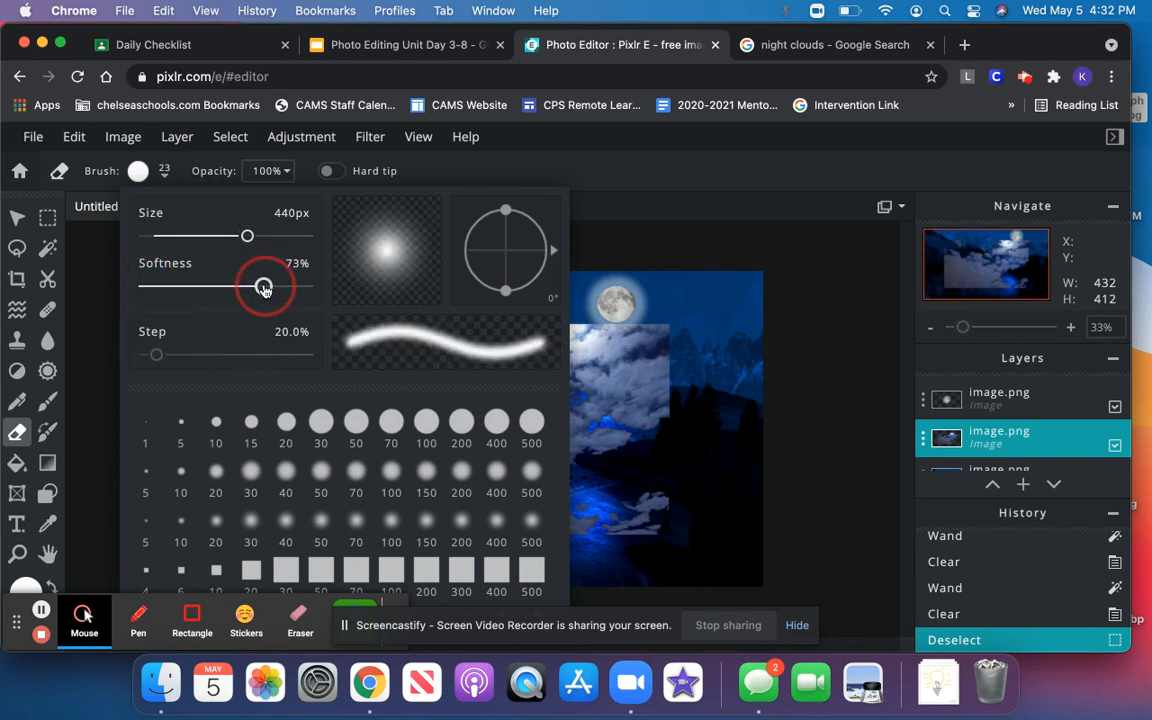
{"action": "left_click", "coordinate": [102, 401]}
{"action": "mouse_move", "coordinate": [309, 481]}
{"action": "left_mouse_down"}
{"action": "mouse_move", "coordinate": [324, 523]}
{"action": "mouse_move", "coordinate": [384, 524]}
{"action": "mouse_move", "coordinate": [270, 523]}
{"action": "mouse_move", "coordinate": [298, 384]}
{"action": "mouse_move", "coordinate": [330, 351]}
{"action": "mouse_move", "coordinate": [288, 410]}
{"action": "mouse_move", "coordinate": [319, 510]}
{"action": "mouse_move", "coordinate": [349, 521]}
{"action": "mouse_move", "coordinate": [603, 528]}
{"action": "mouse_move", "coordinate": [633, 505]}
{"action": "mouse_move", "coordinate": [652, 514]}
{"action": "mouse_move", "coordinate": [649, 532]}
{"action": "mouse_move", "coordinate": [687, 420]}
{"action": "mouse_move", "coordinate": [659, 330]}
{"action": "mouse_move", "coordinate": [648, 342]}
{"action": "mouse_move", "coordinate": [535, 327]}
{"action": "mouse_move", "coordinate": [657, 327]}
{"action": "mouse_move", "coordinate": [682, 363]}
{"action": "mouse_move", "coordinate": [657, 307]}
{"action": "mouse_move", "coordinate": [685, 392]}
{"action": "left_mouse_up"}
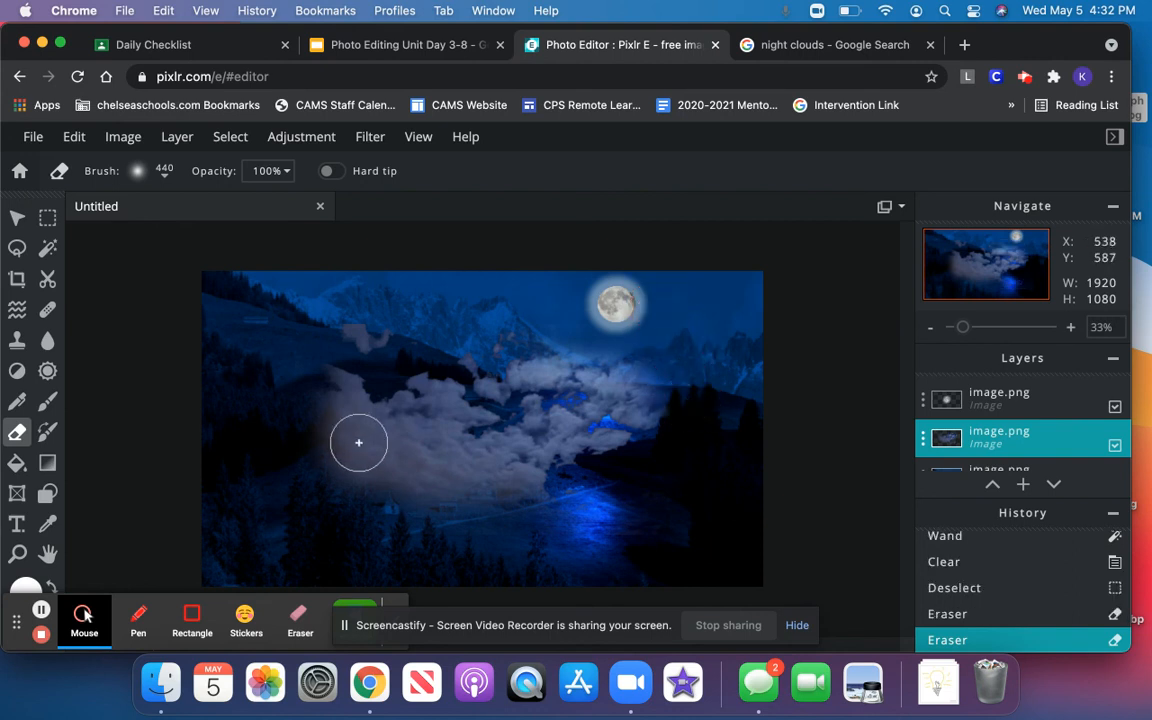
{"action": "mouse_move", "coordinate": [330, 428]}
{"action": "left_mouse_down"}
{"action": "mouse_move", "coordinate": [324, 436]}
{"action": "mouse_move", "coordinate": [324, 393]}
{"action": "mouse_move", "coordinate": [337, 422]}
{"action": "left_mouse_up"}
{"action": "mouse_move", "coordinate": [417, 489]}
{"action": "left_mouse_down"}
{"action": "mouse_move", "coordinate": [368, 483]}
{"action": "mouse_move", "coordinate": [358, 546]}
{"action": "left_mouse_up"}
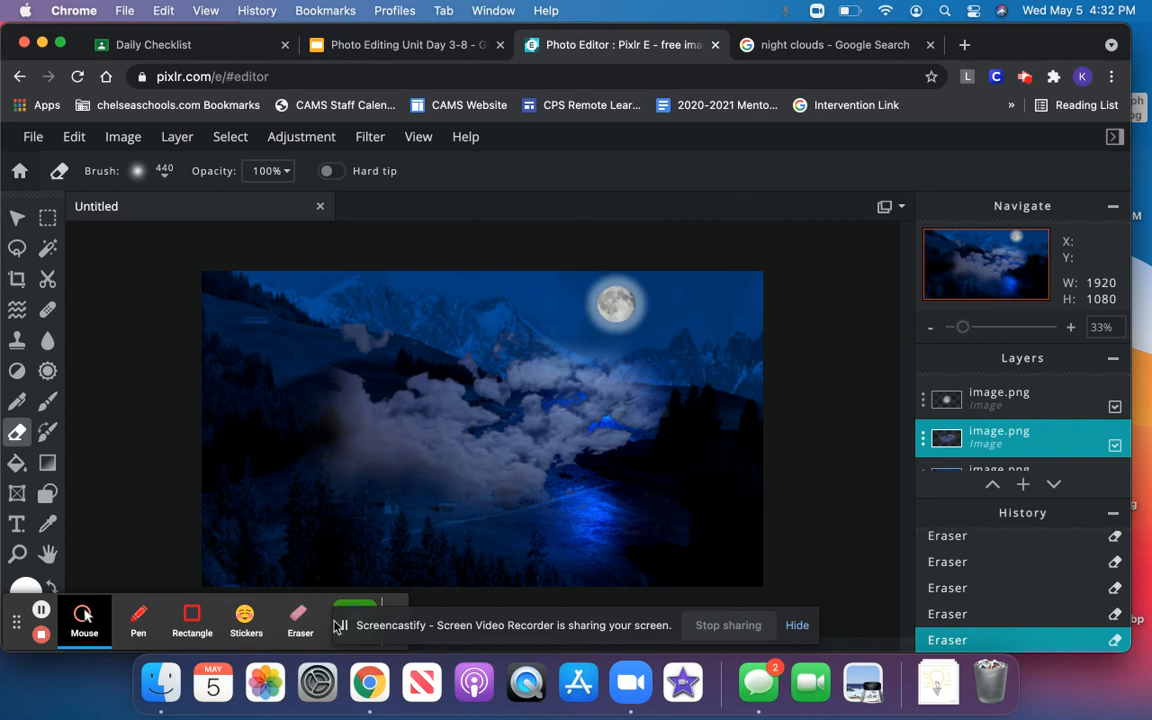
Step: Scale the cloud image down to about 431 × 242 px and move it over the moon at about X 1169, Y 61
{"action": "left_click", "coordinate": [16, 217]}
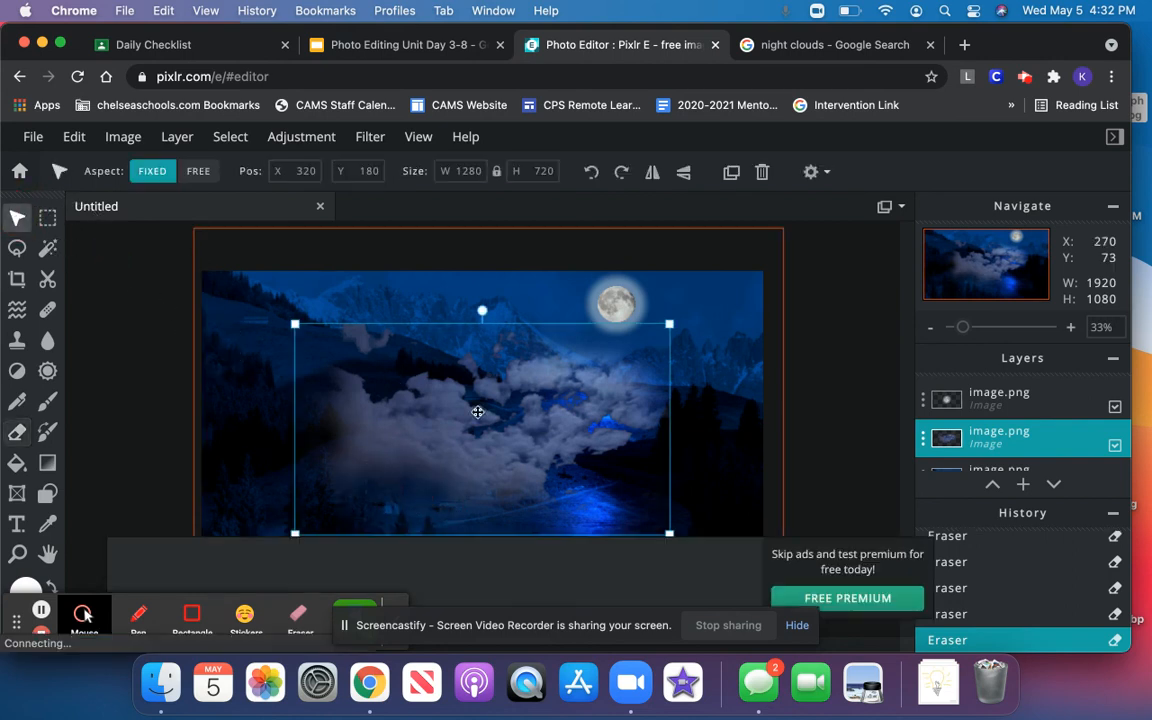
{"action": "left_click_drag", "start_coordinate": [295, 324], "coordinate": [544, 440]}
{"action": "left_click_drag", "start_coordinate": [633, 499], "coordinate": [633, 326]}
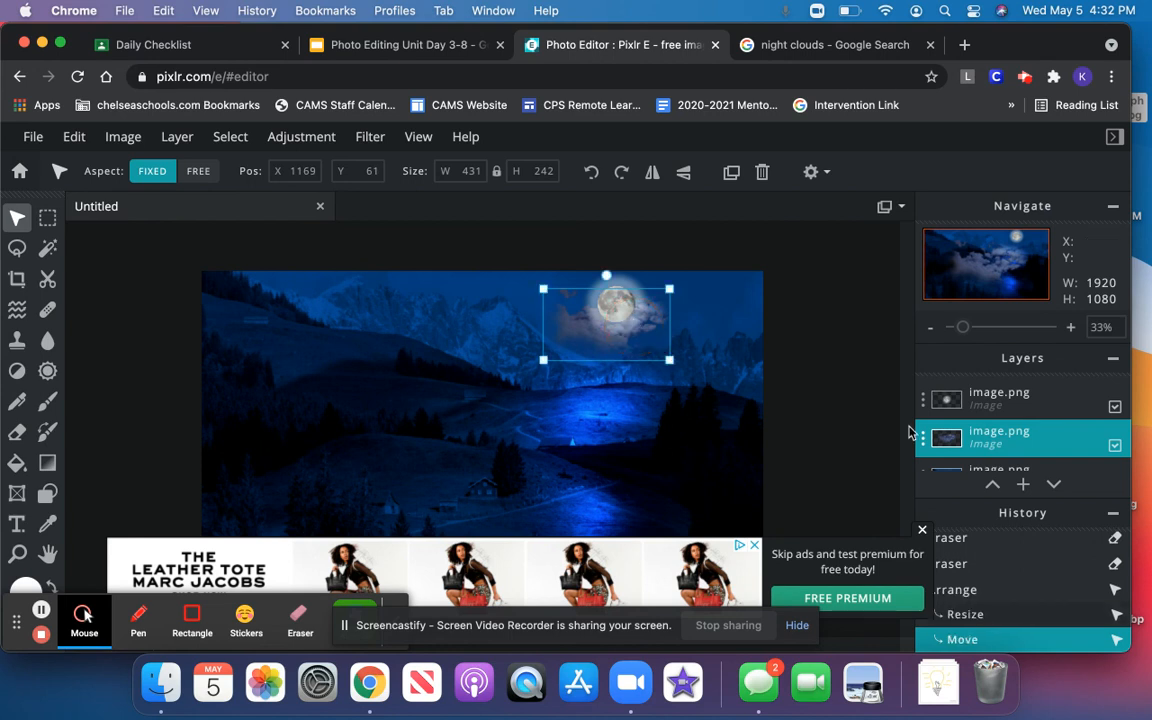
Step: Reorder the cloud layer above the moon layer and shift it to about X 1234, Y 86, across the moon's lower edge
{"action": "left_click_drag", "start_coordinate": [950, 437], "coordinate": [990, 393]}
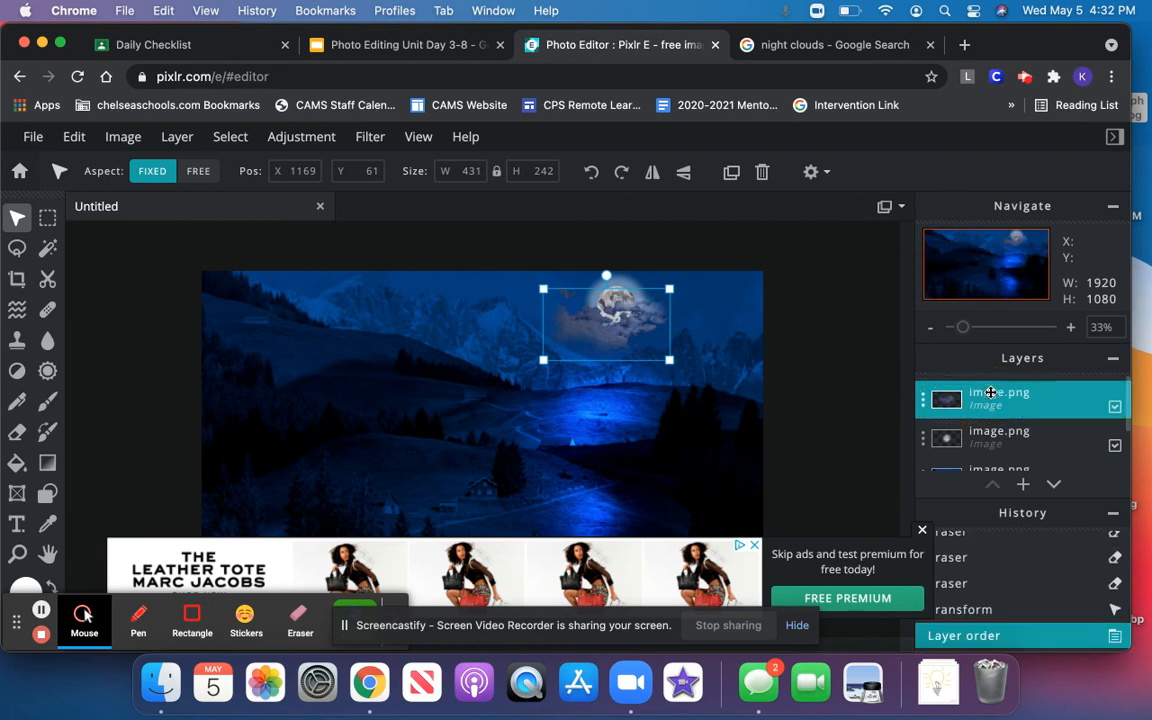
{"action": "mouse_move", "coordinate": [637, 313]}
{"action": "left_mouse_down"}
{"action": "mouse_move", "coordinate": [641, 327]}
{"action": "mouse_move", "coordinate": [655, 321]}
{"action": "left_mouse_up"}
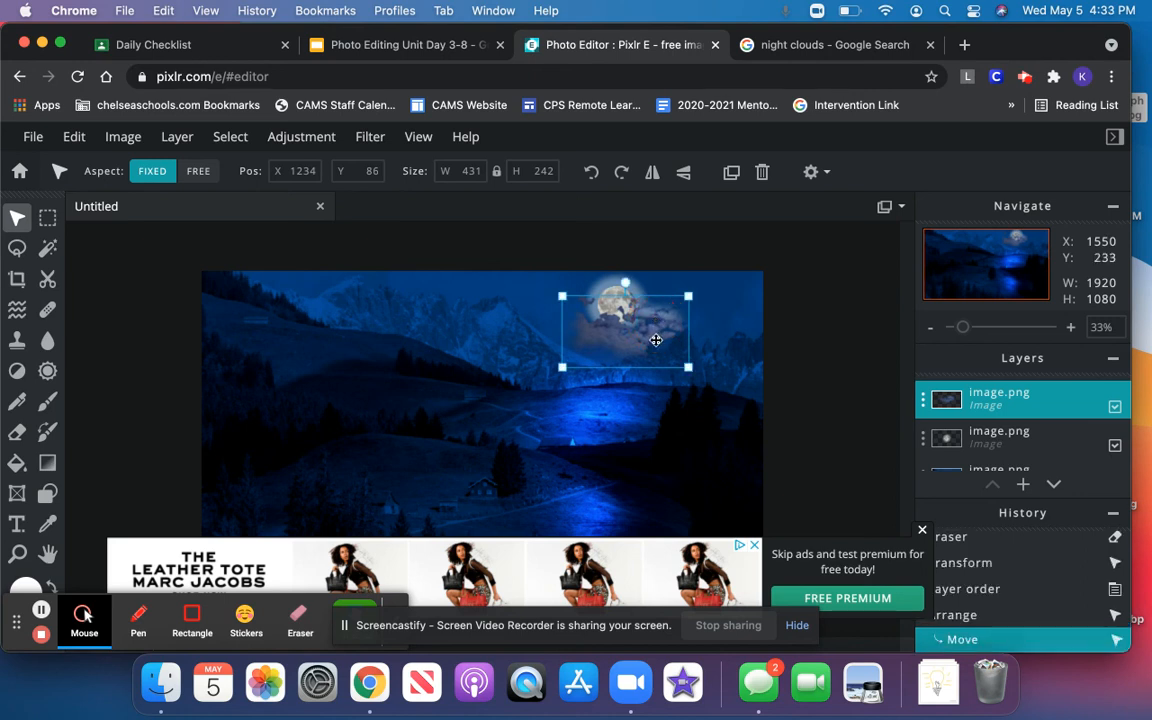
{"action": "left_click", "coordinate": [150, 385]}
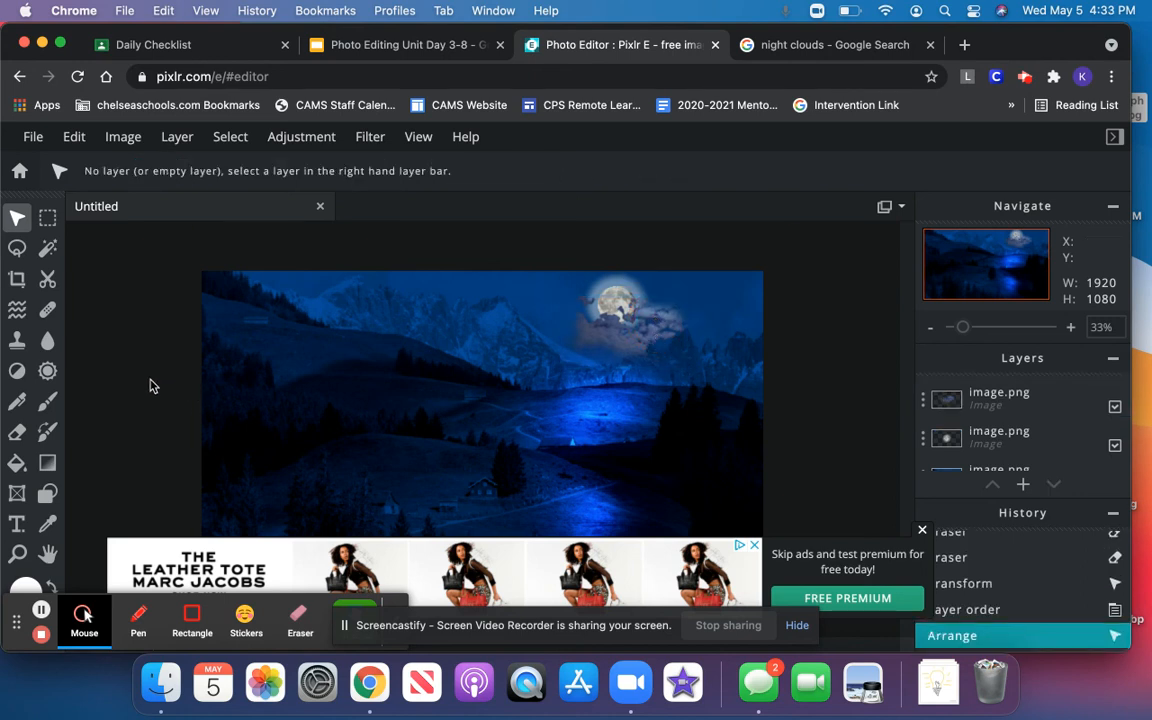
{"action": "left_click", "coordinate": [922, 531]}
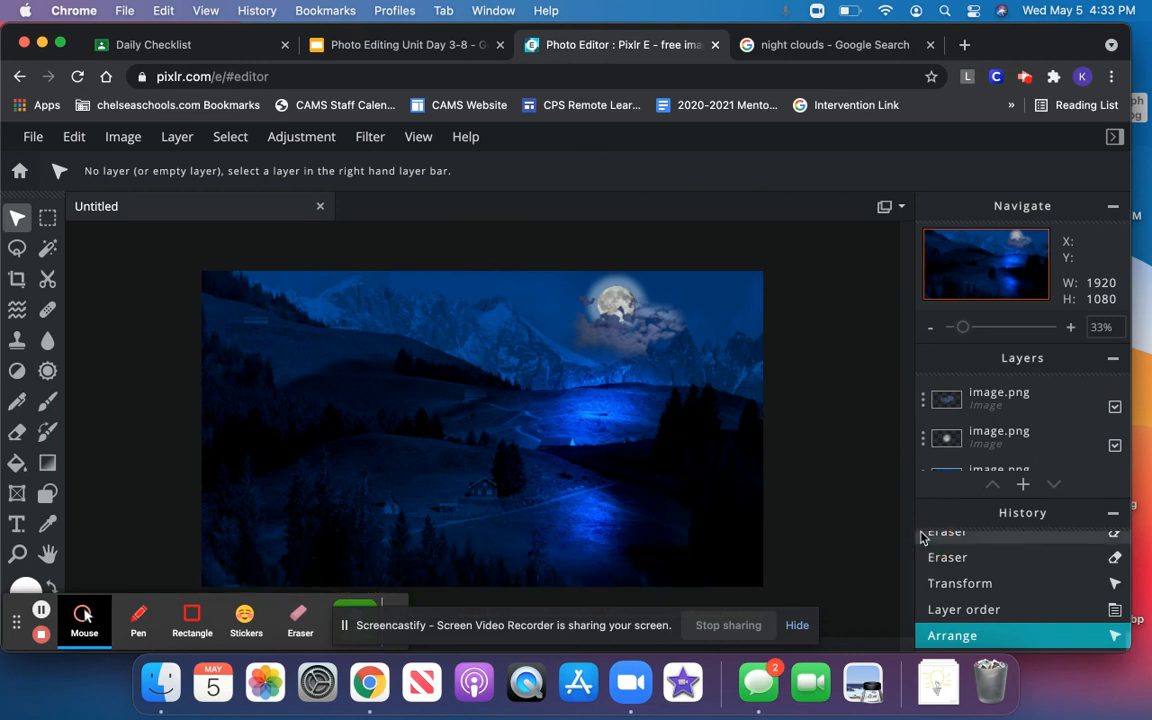